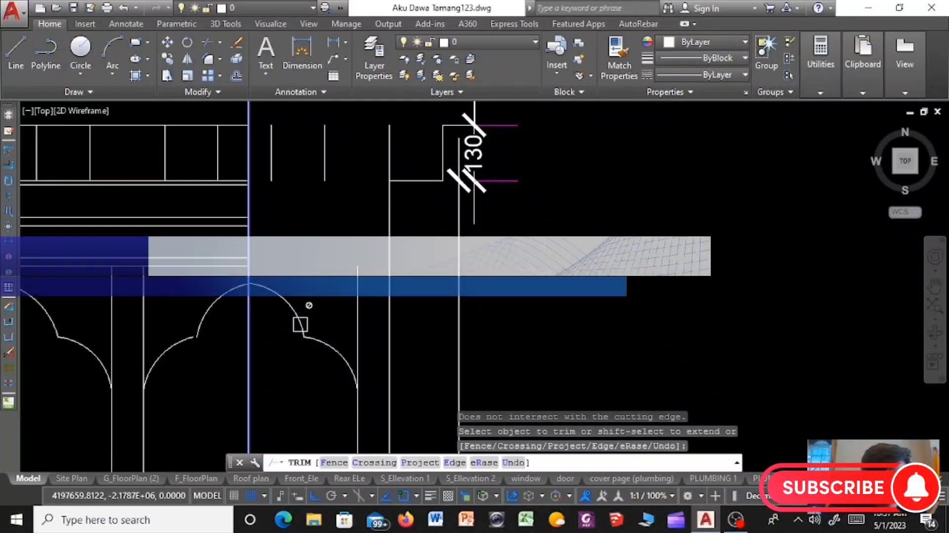
Step: Delete the leftover arc fragments and other stray objects around the arched window elevation
key("Escape")
left_click(300, 328)
left_click(328, 342)
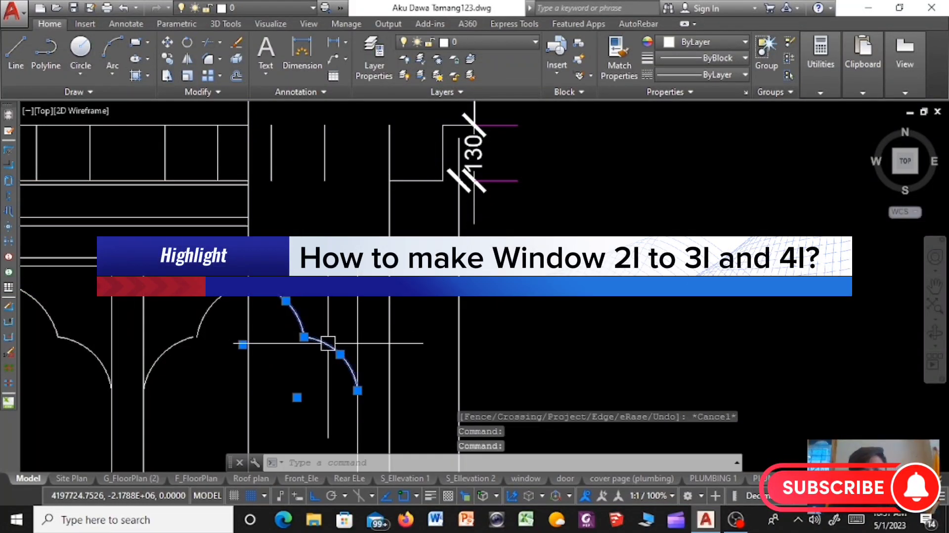
key("Delete")
left_click(371, 323)
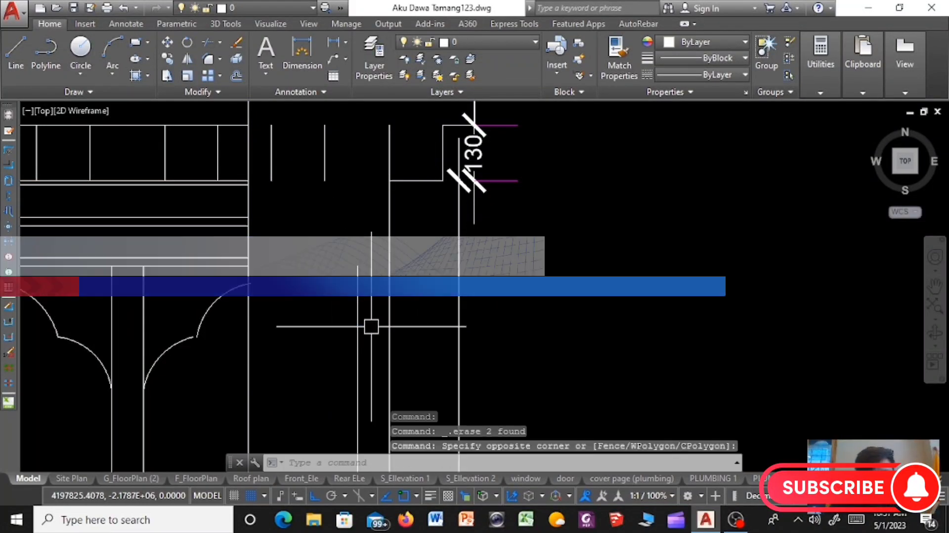
scroll(371, 327, "down", 3)
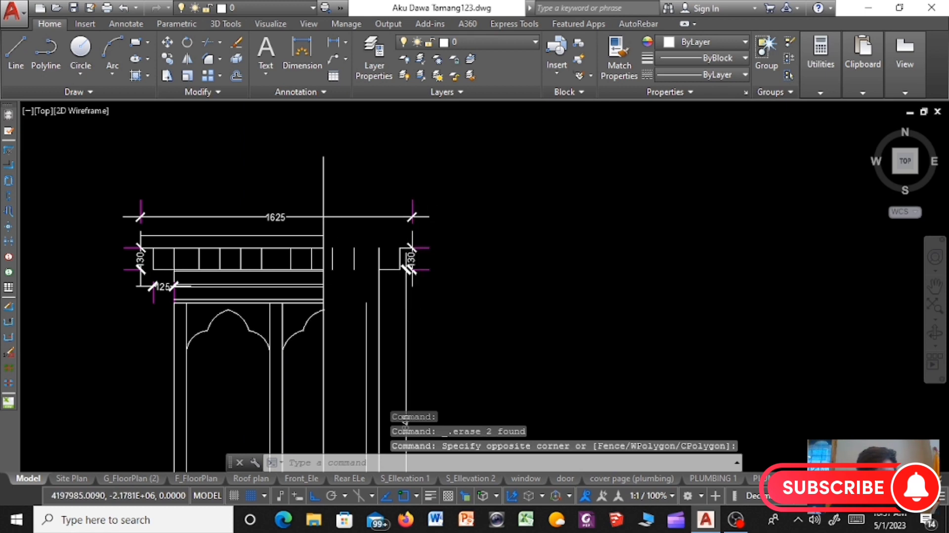
left_click(399, 217)
key("Delete")
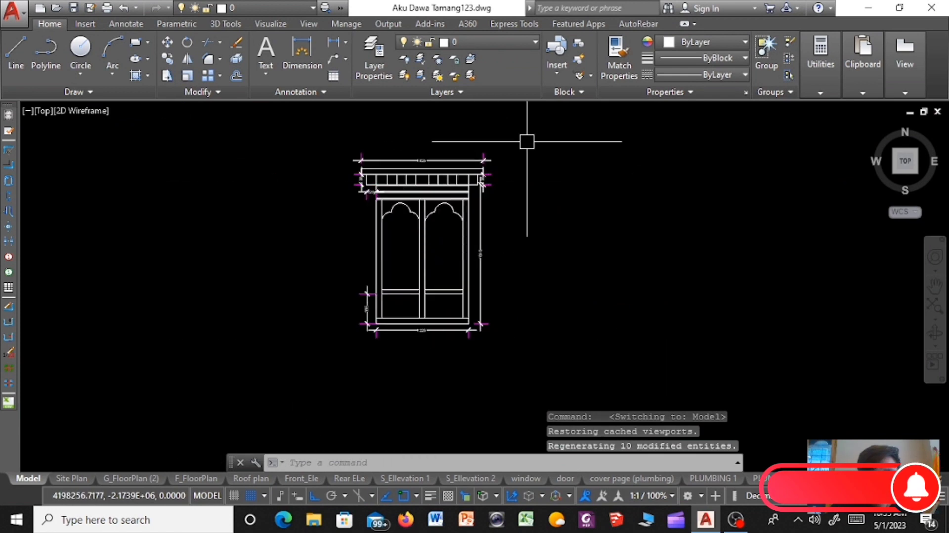
Step: Select the entire two-leaf arched window elevation with a crossing window
mouse_move(532, 140)
left_mouse_down()
mouse_move(255, 163)
mouse_move(504, 369)
left_mouse_up()
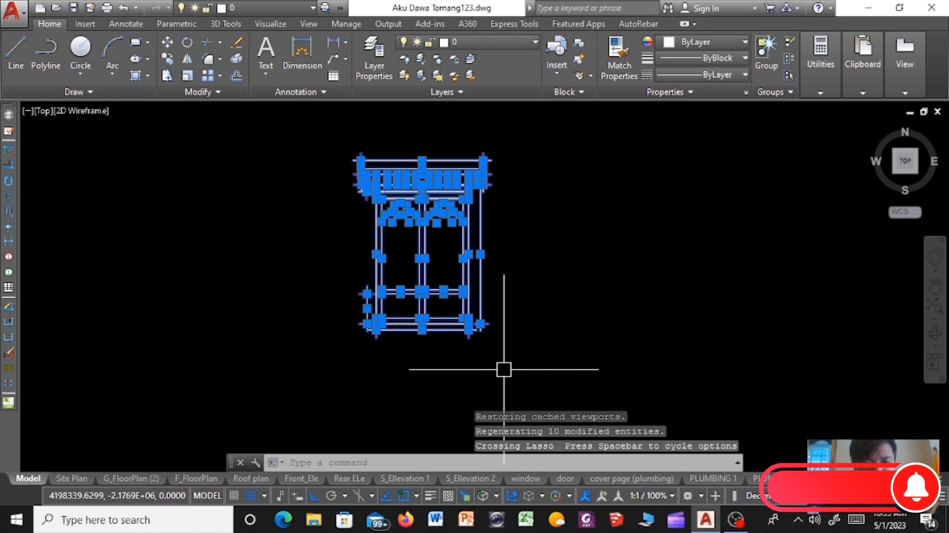
key("Escape")
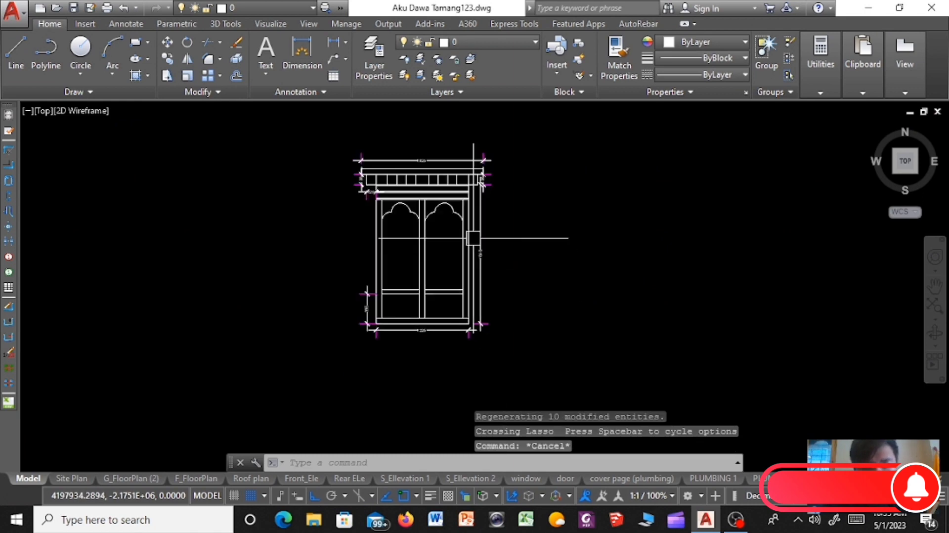
key("Delete")
mouse_move(440, 129)
left_mouse_down()
mouse_move(328, 377)
mouse_move(496, 369)
left_mouse_up()
Step: Copy the window elevation twice, placing both copies straight below the original
type("copy")
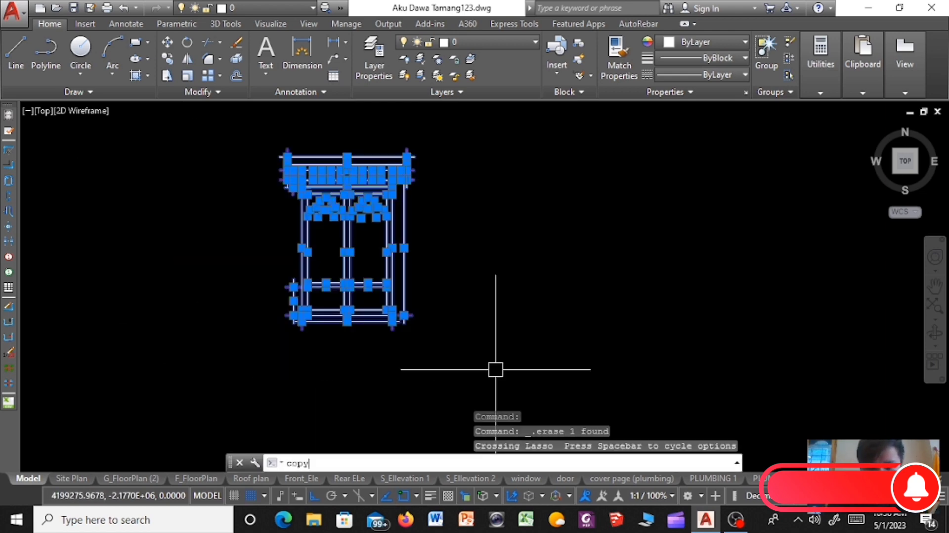
key("Return")
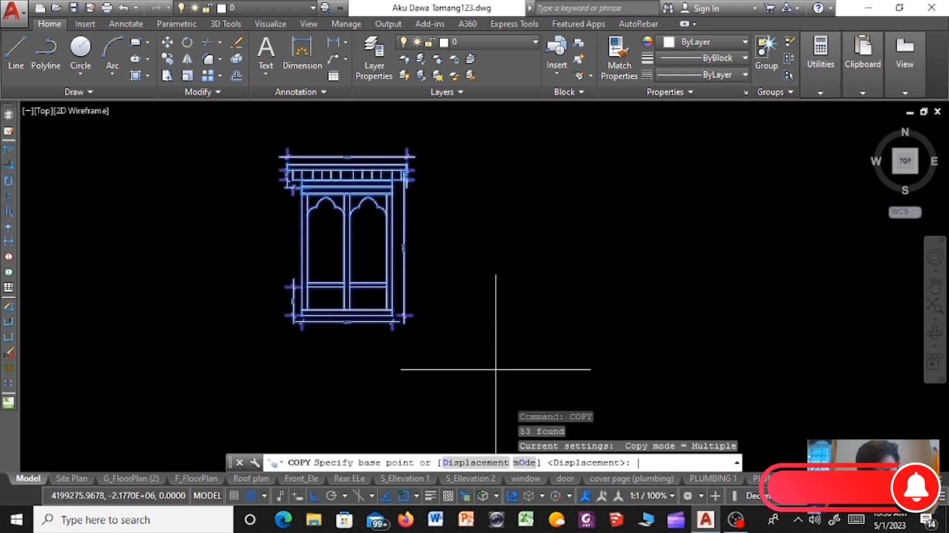
left_click(377, 199)
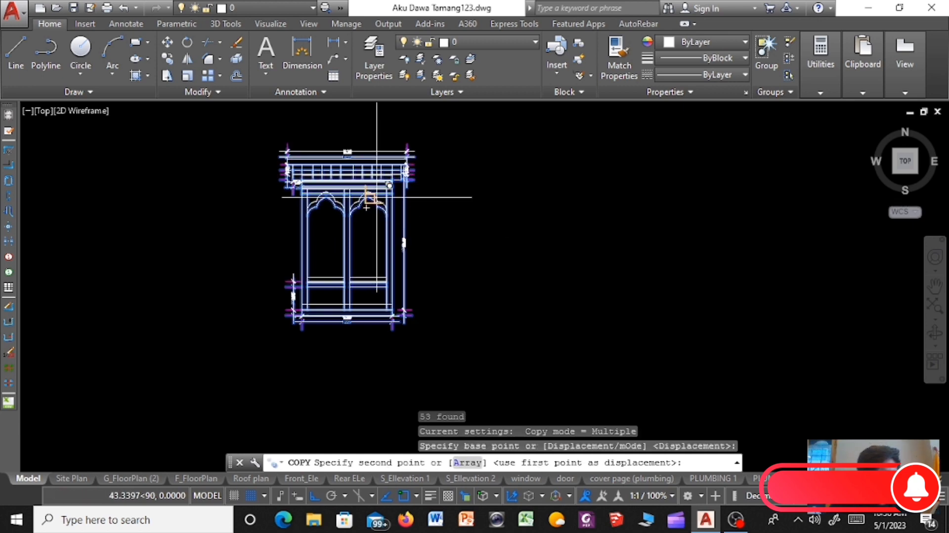
scroll(399, 200, "down", 7)
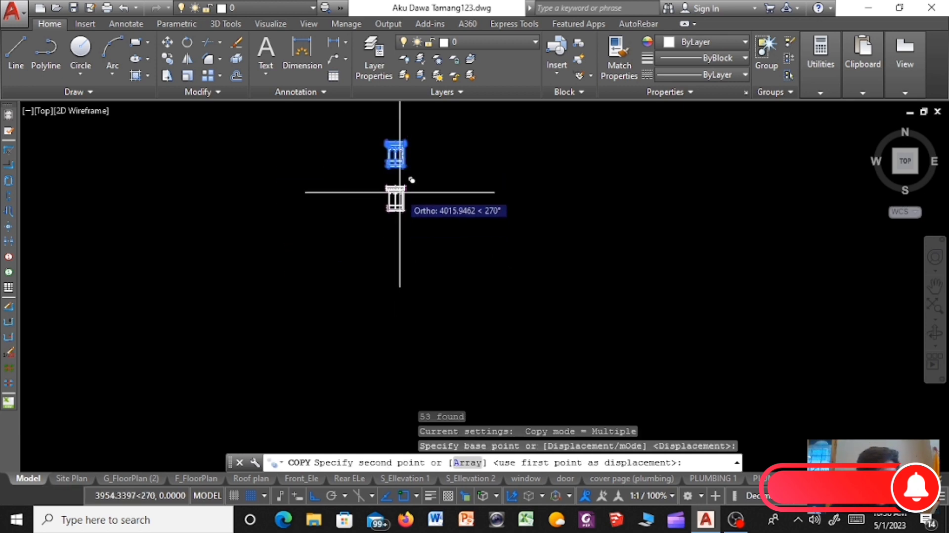
left_click(399, 192)
left_click(391, 249)
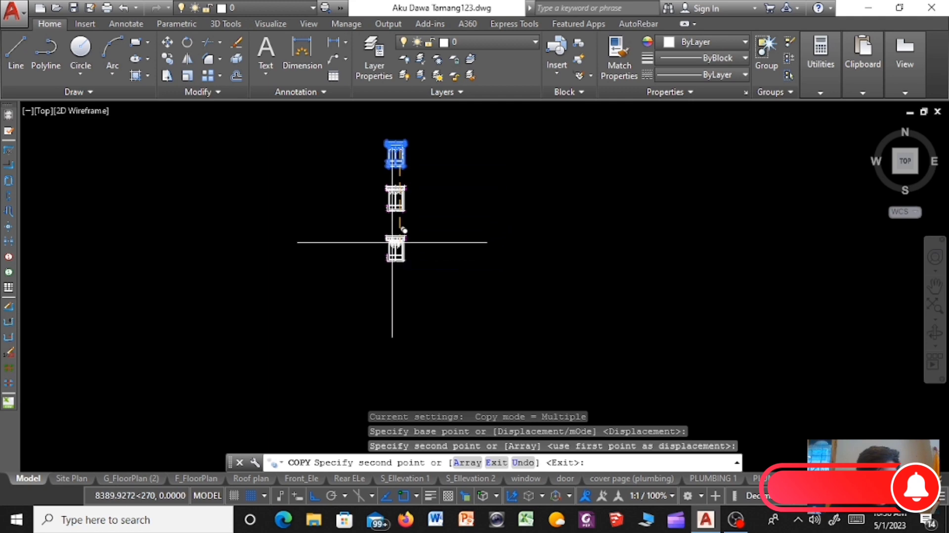
scroll(394, 188, "up", 2)
key("Escape")
scroll(394, 188, "up", 2)
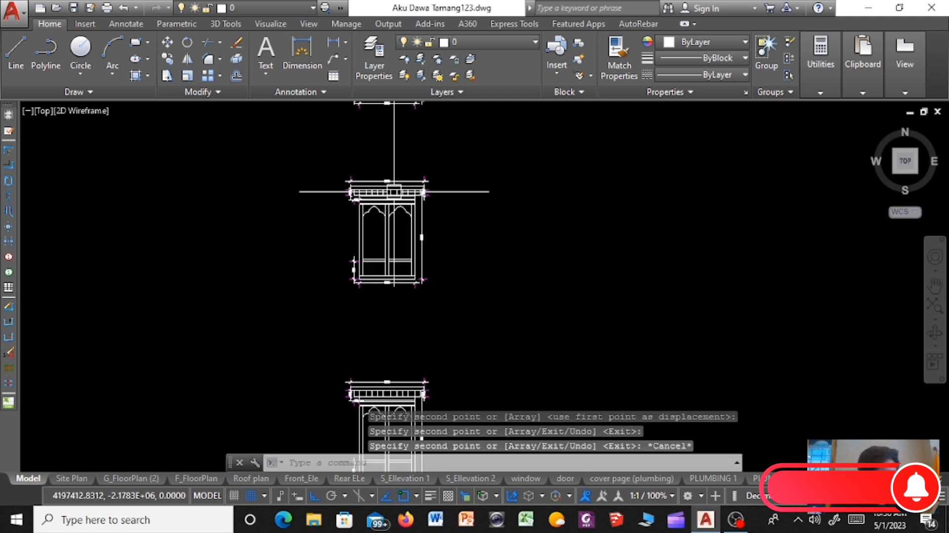
scroll(390, 192, "up", 1)
scroll(398, 177, "up", 2)
key("Escape")
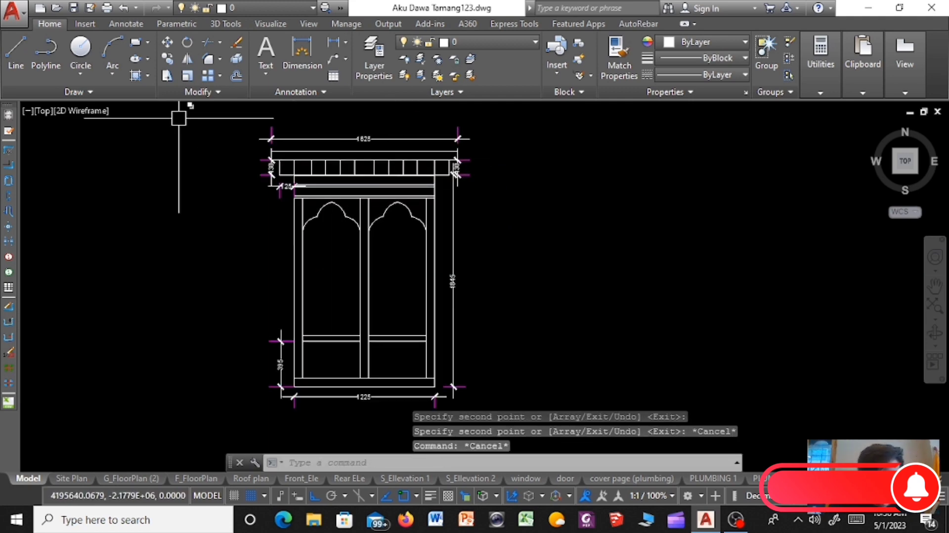
Step: Draw a vertical line through the right arch's apex, from above the cornice to below the sill
left_click(20, 48)
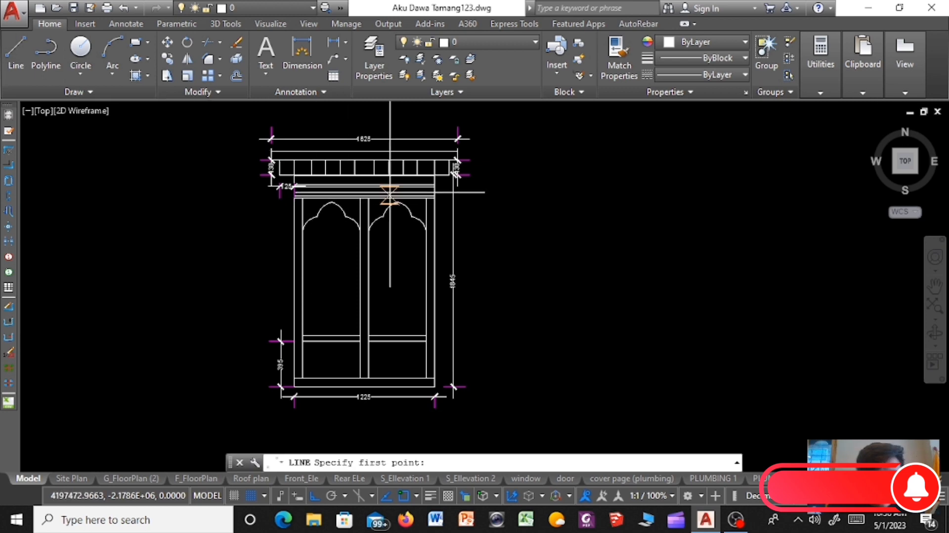
scroll(403, 195, "up", 3)
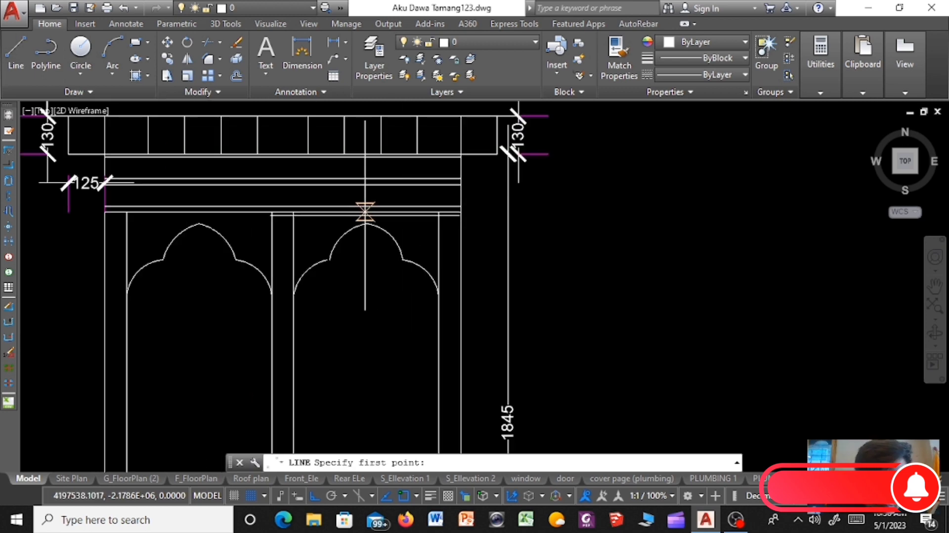
left_click(365, 214)
scroll(365, 214, "down", 2)
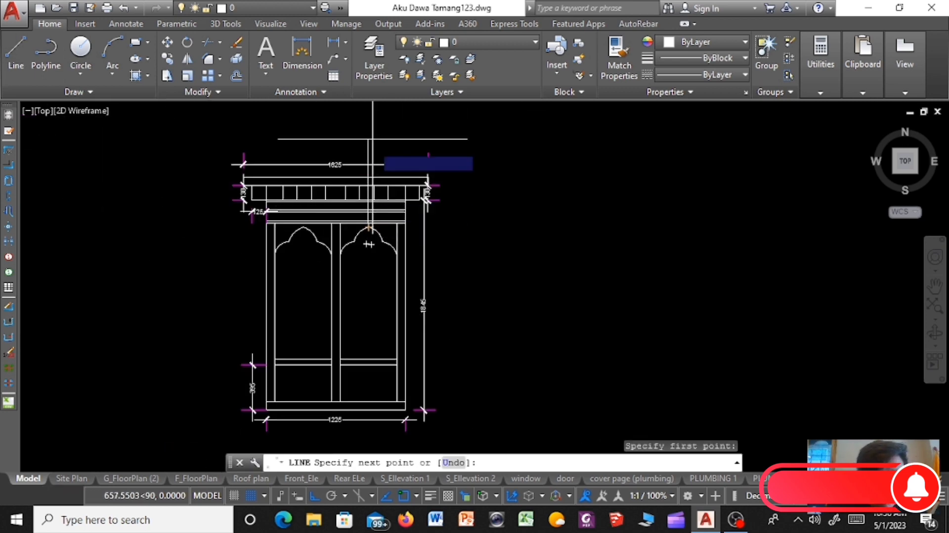
scroll(371, 125, "up", 2)
left_click(370, 122)
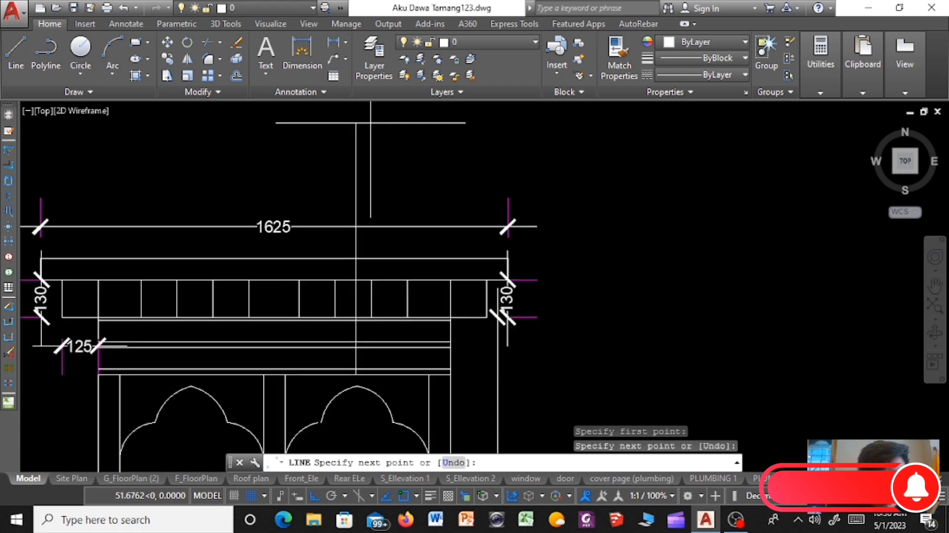
scroll(371, 123, "down", 2)
scroll(368, 122, "down", 2)
scroll(365, 265, "down", 3)
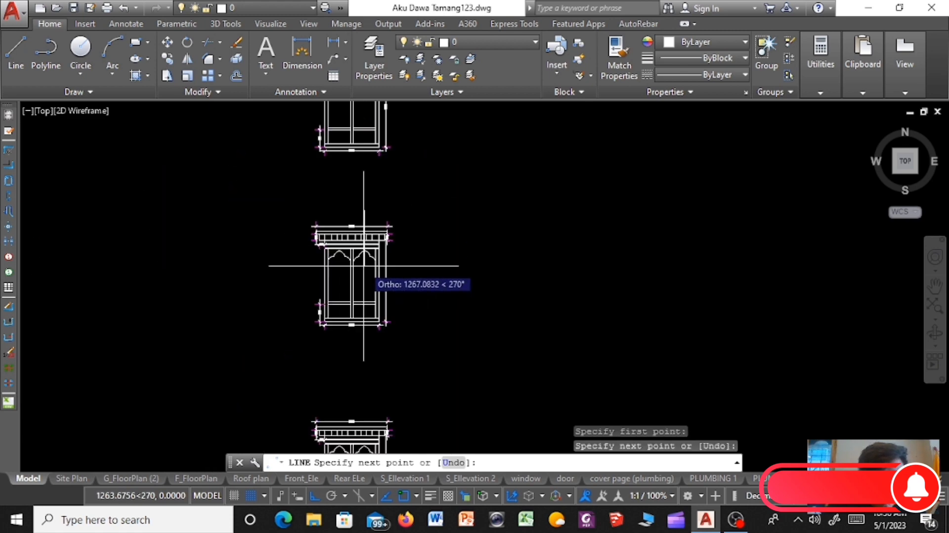
scroll(365, 346, "up", 3)
left_click(362, 365)
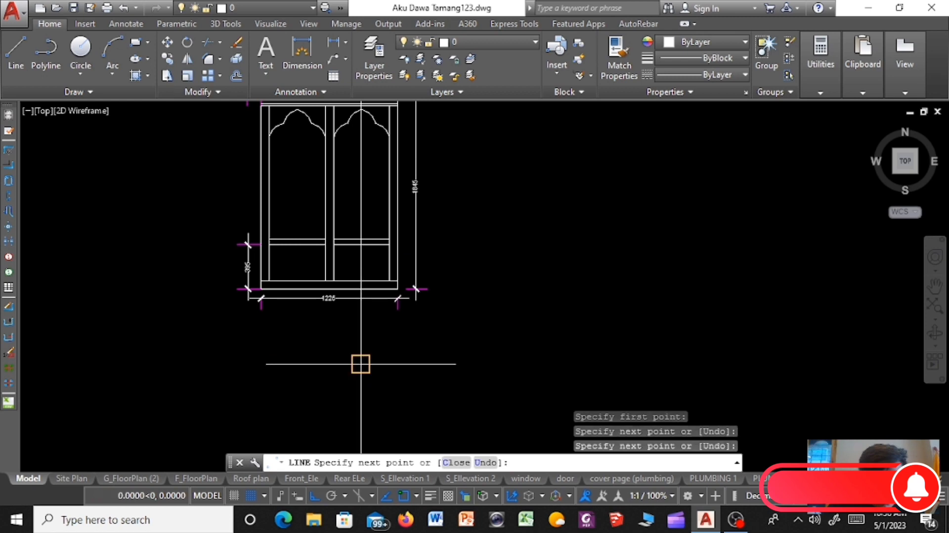
key("Escape")
key("Escape")
key("Escape")
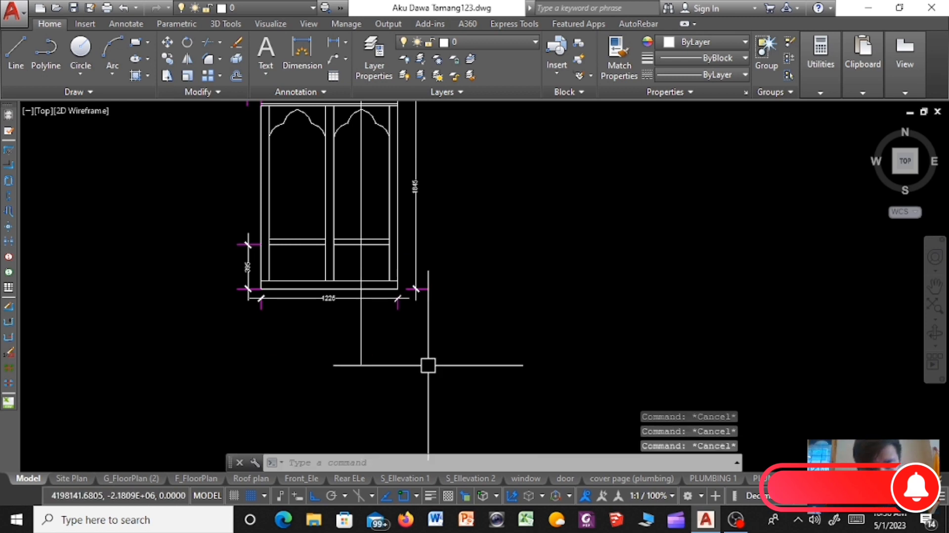
Step: Trim the lines right of the vertical guide line, using it as the cutting edge
type("trim")
key("Return")
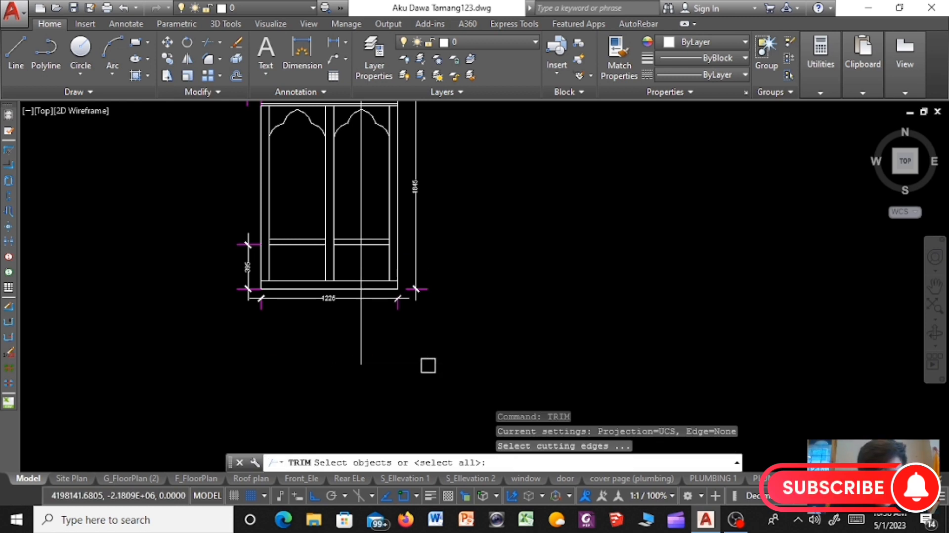
left_click(360, 335)
key("Return")
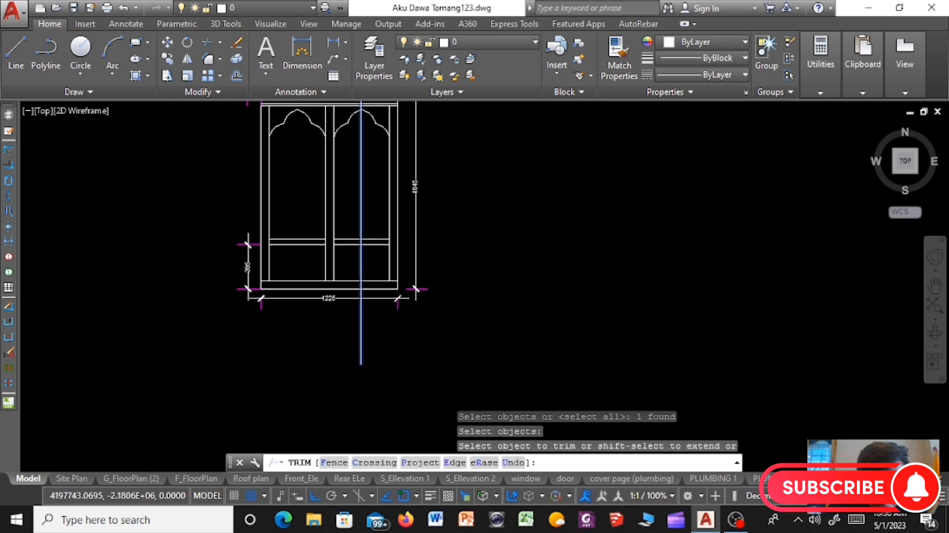
scroll(381, 326, "down", 3)
scroll(402, 269, "up", 3)
left_click(401, 269)
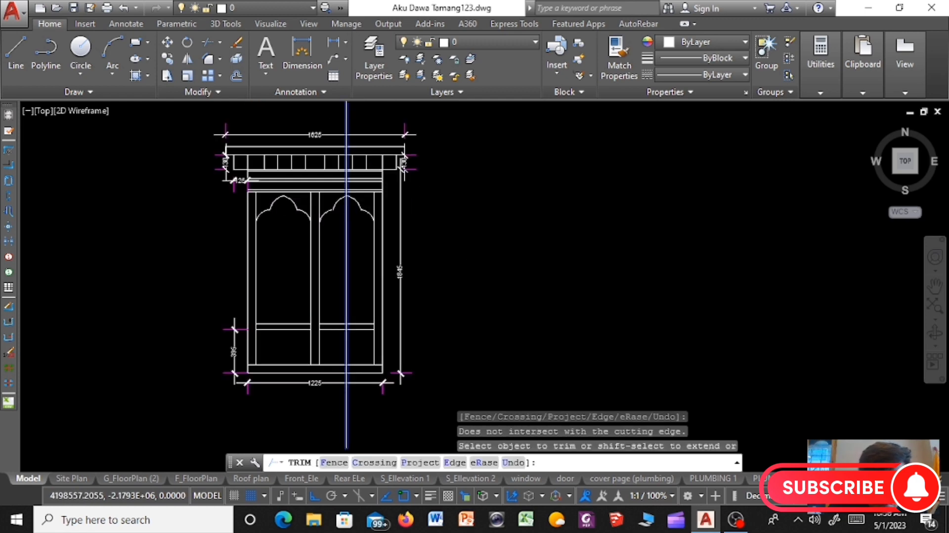
left_click(458, 274)
left_click(358, 400)
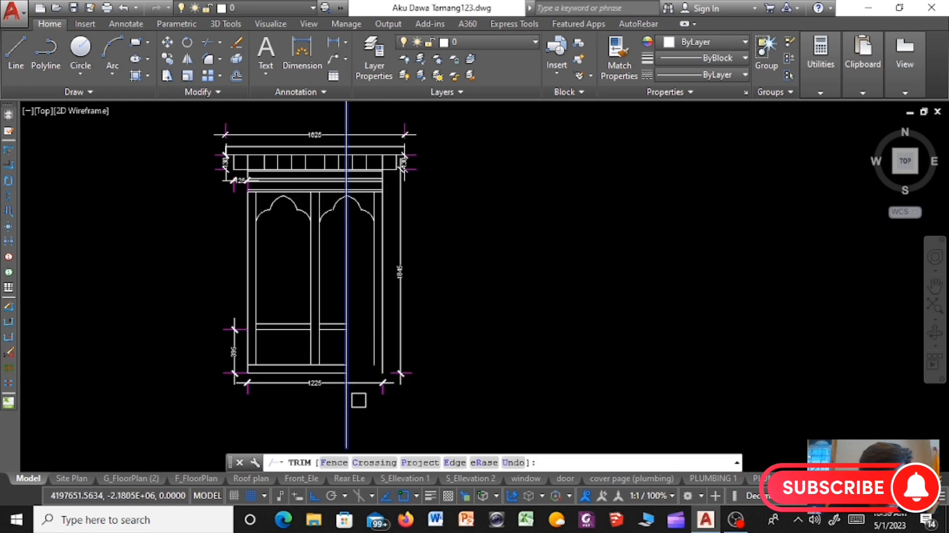
Step: Trim the cornice's right-side lines and the remaining horizontal line past the cutting edge
scroll(366, 388, "up", 2)
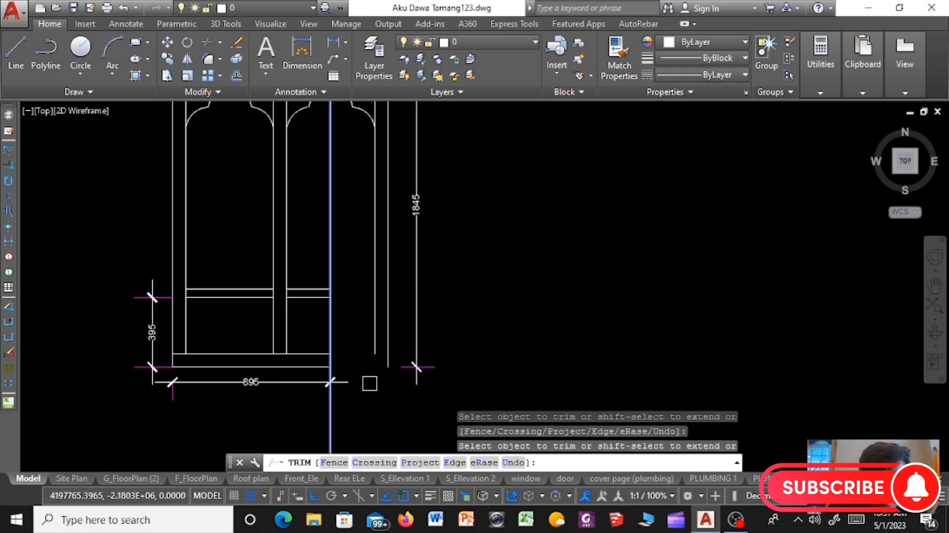
scroll(369, 385, "down", 5)
left_click(377, 265)
scroll(375, 277, "up", 5)
scroll(375, 314, "down", 2)
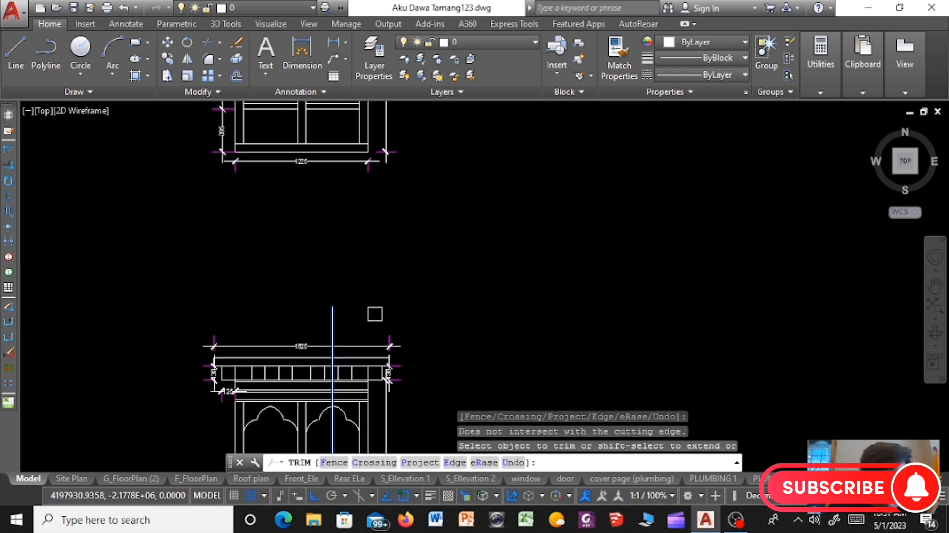
left_click(408, 324)
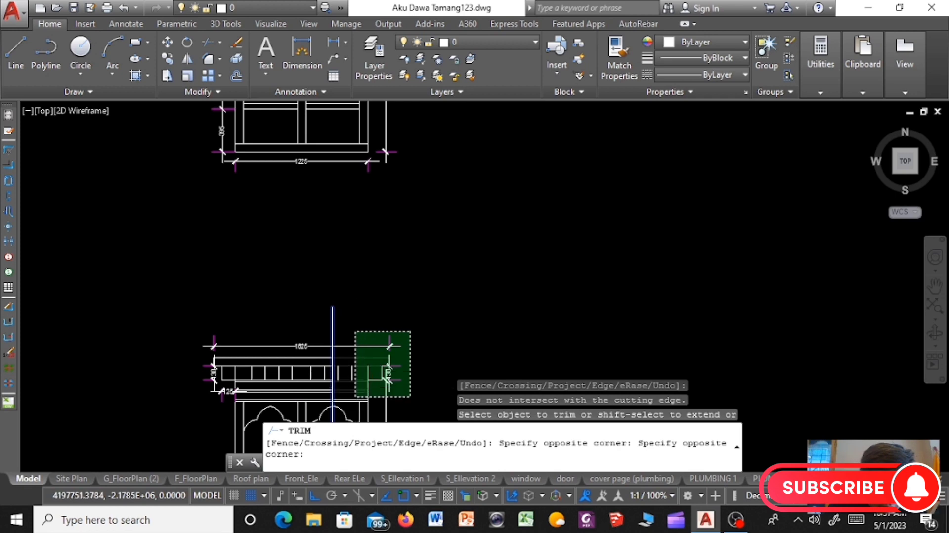
left_click(355, 395)
left_click(356, 391)
scroll(361, 354, "down", 2)
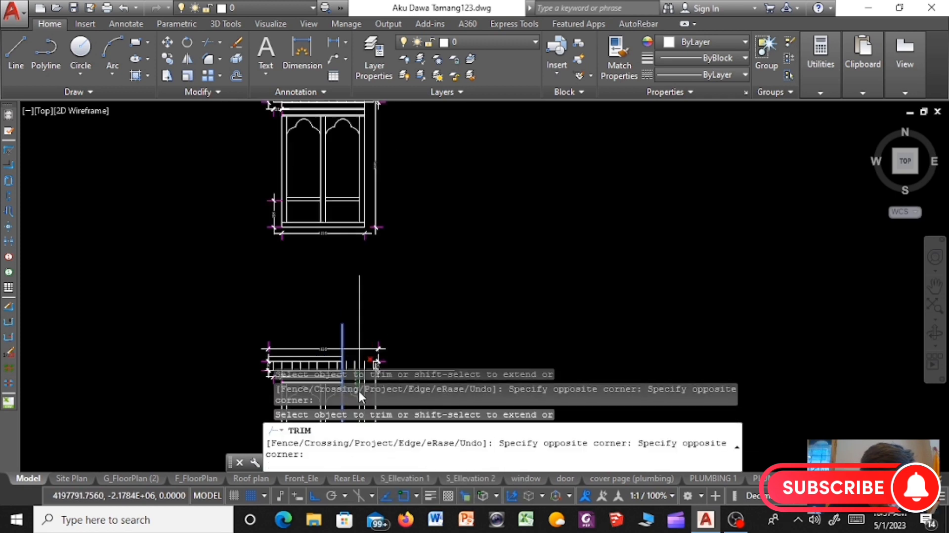
scroll(359, 366, "down", 2)
left_click(366, 357)
scroll(360, 366, "down", 2)
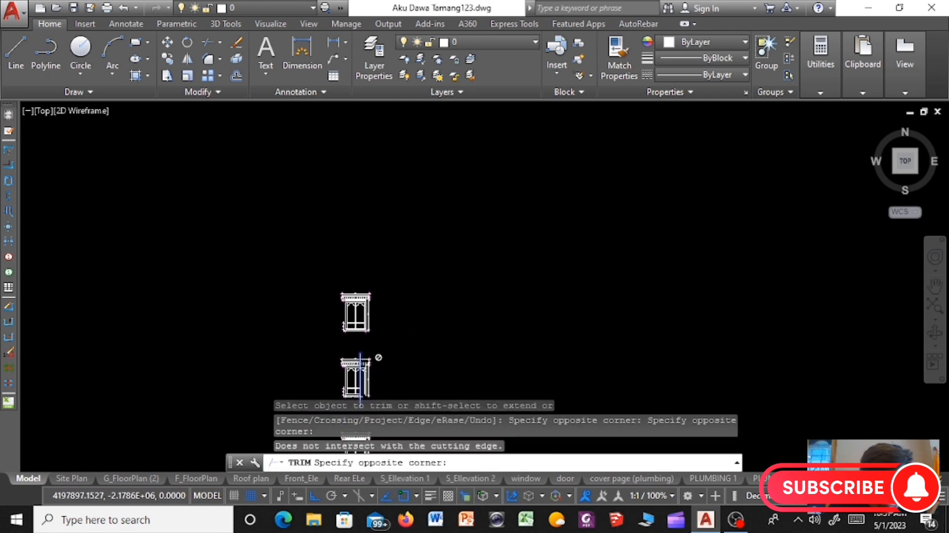
scroll(365, 377, "up", 4)
left_click(338, 341)
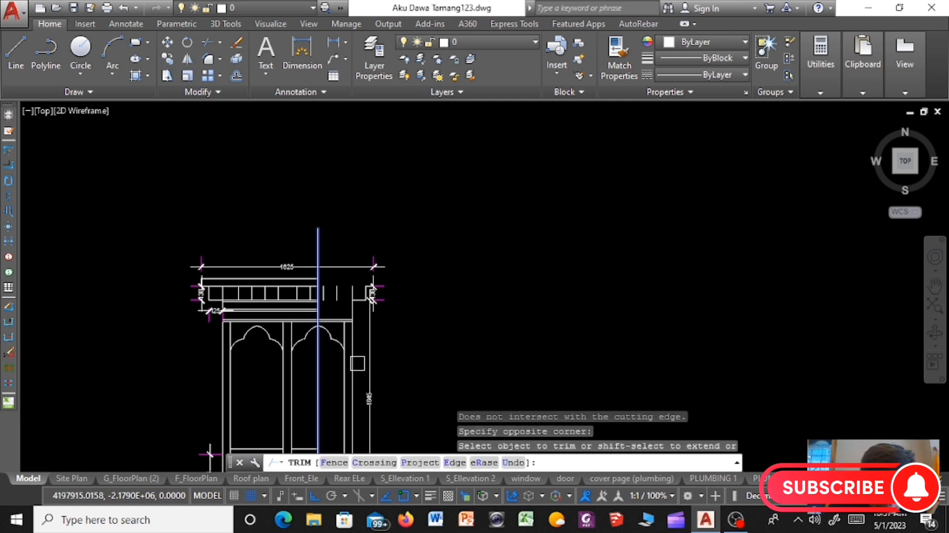
Step: Trim the leftover horizontal lines and the short vertical stub beside the arch
scroll(338, 342, "up", 5)
left_click(350, 272)
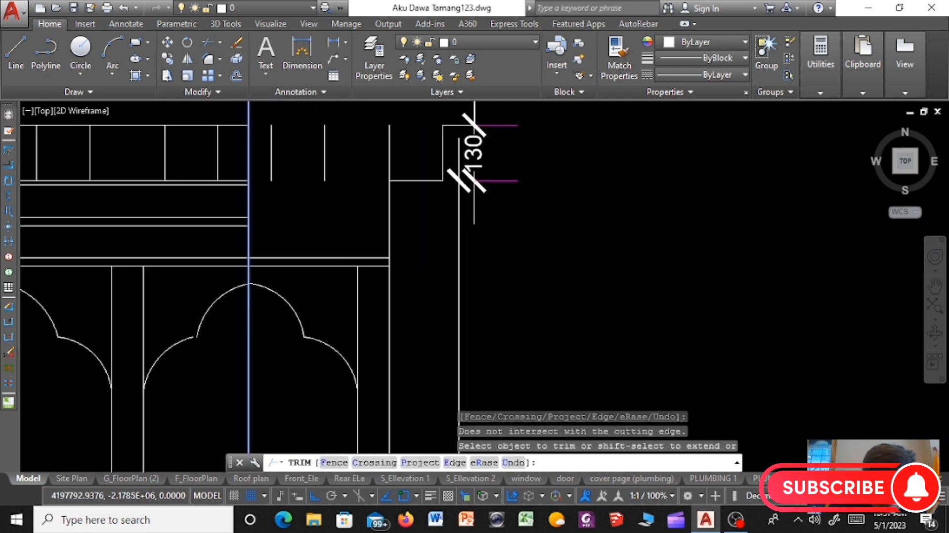
left_click(354, 212)
left_click(303, 371)
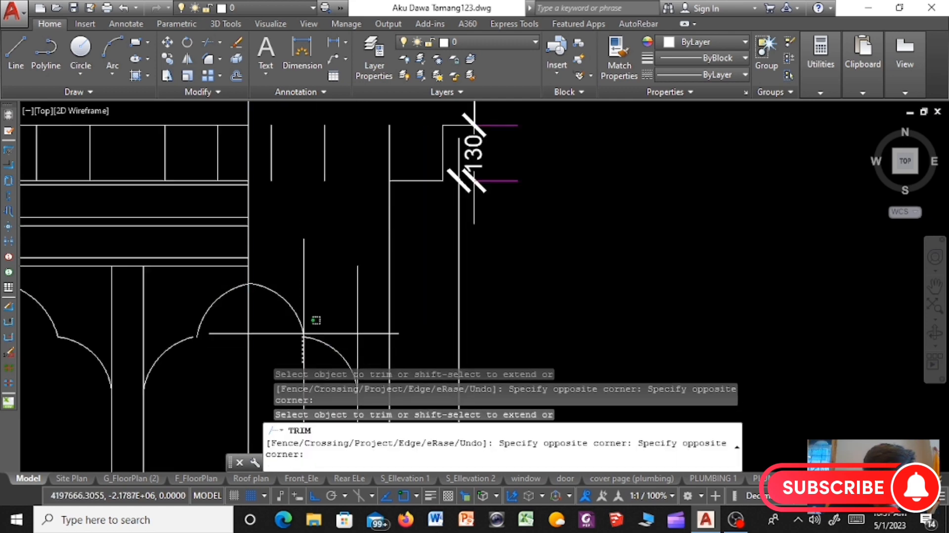
left_click(304, 330)
left_click(303, 327)
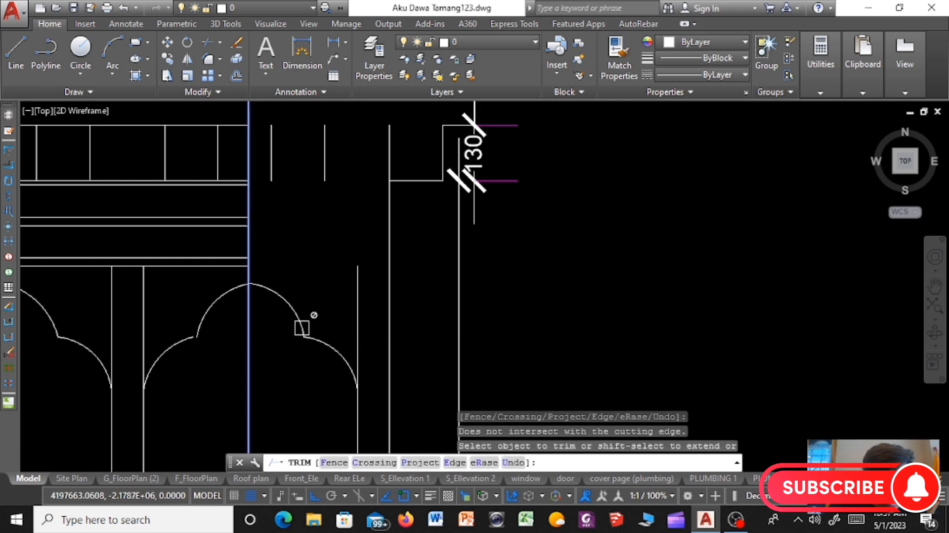
key("Escape")
Step: Erase the two right-hand half-arch curves
left_click(298, 320)
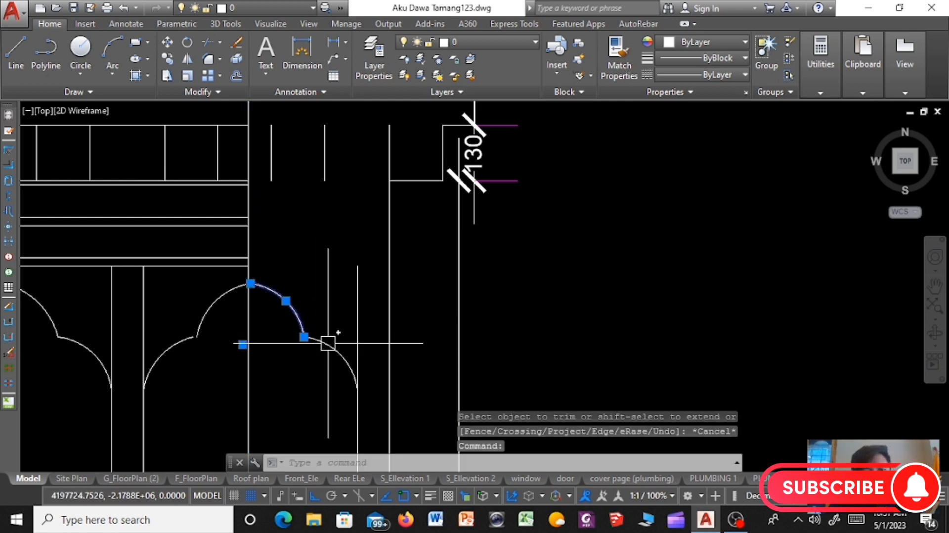
left_click(328, 343)
key("Delete")
left_click(335, 294)
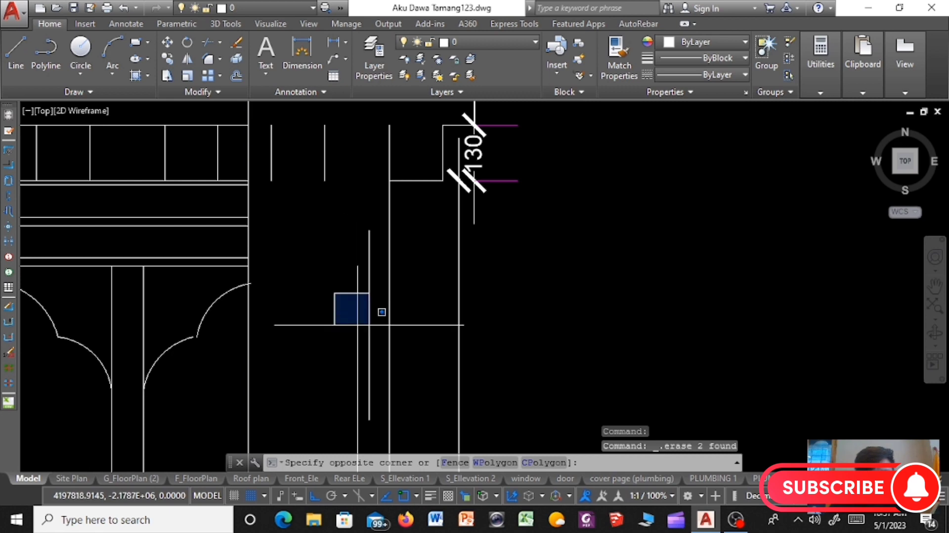
Step: Delete the 1625 overall width dimension from the half-window copy
left_click(369, 325)
scroll(372, 327, "down", 4)
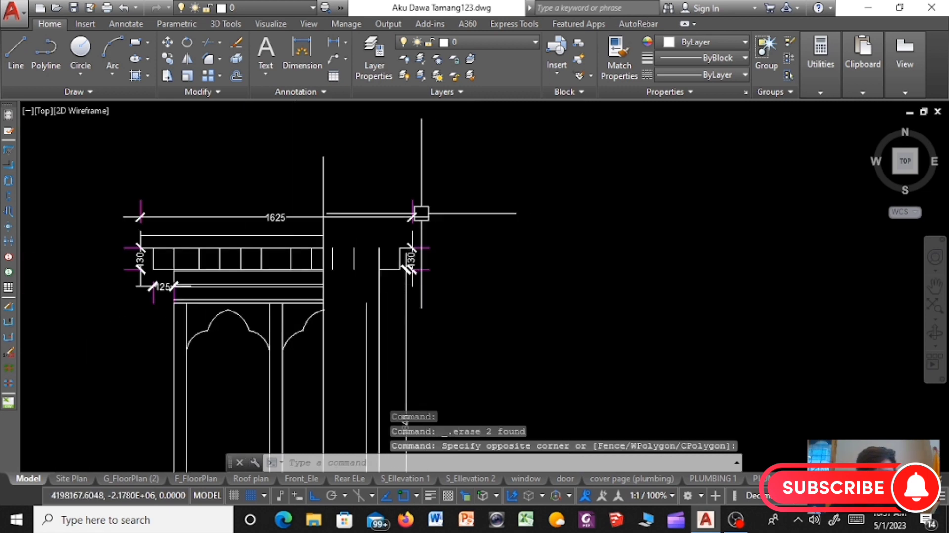
left_click(399, 215)
key("Delete")
Step: Erase the right-side 430 and 1845 dimensions and their lines
left_click_drag(413, 233, 428, 382)
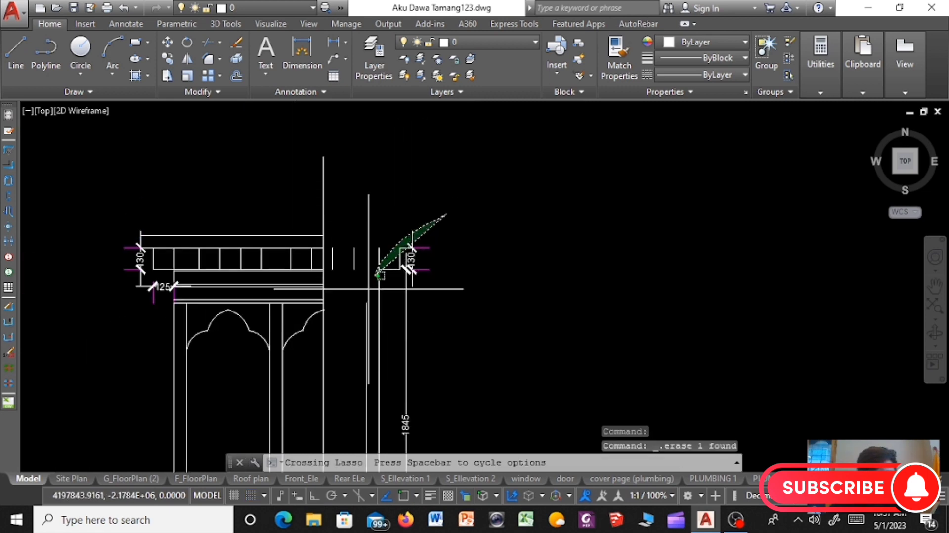
key("Delete")
key("Delete")
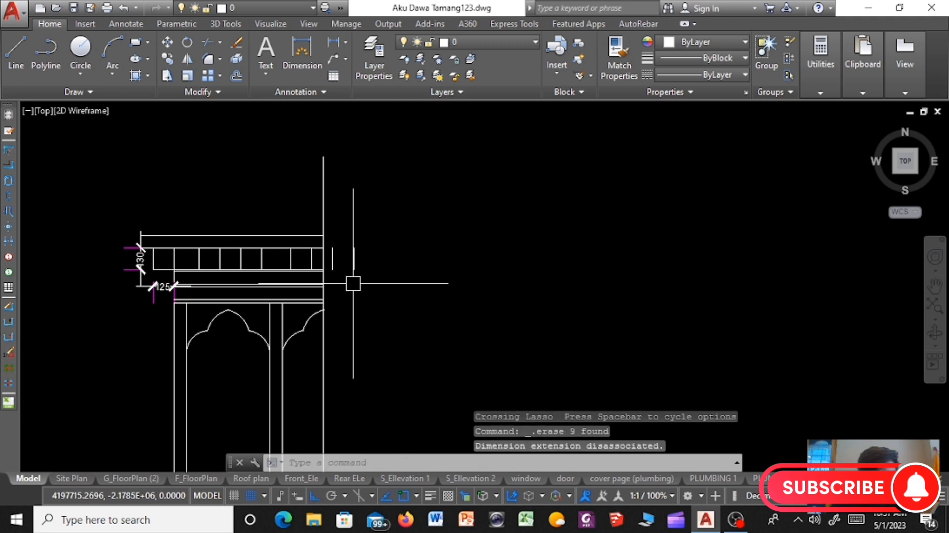
scroll(329, 249, "up", 3)
scroll(344, 266, "up", 3)
key("Delete")
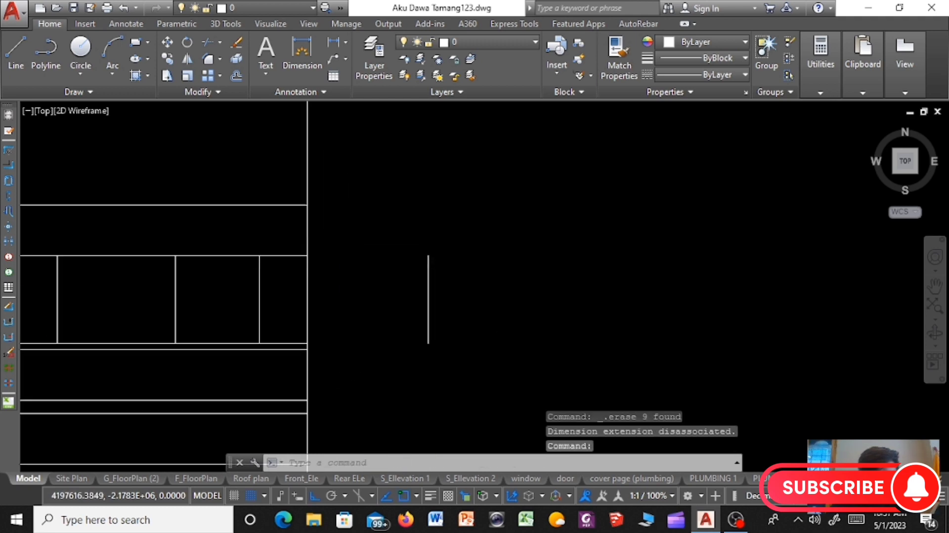
Step: Select the whole half-window elevation
scroll(426, 295, "down", 3)
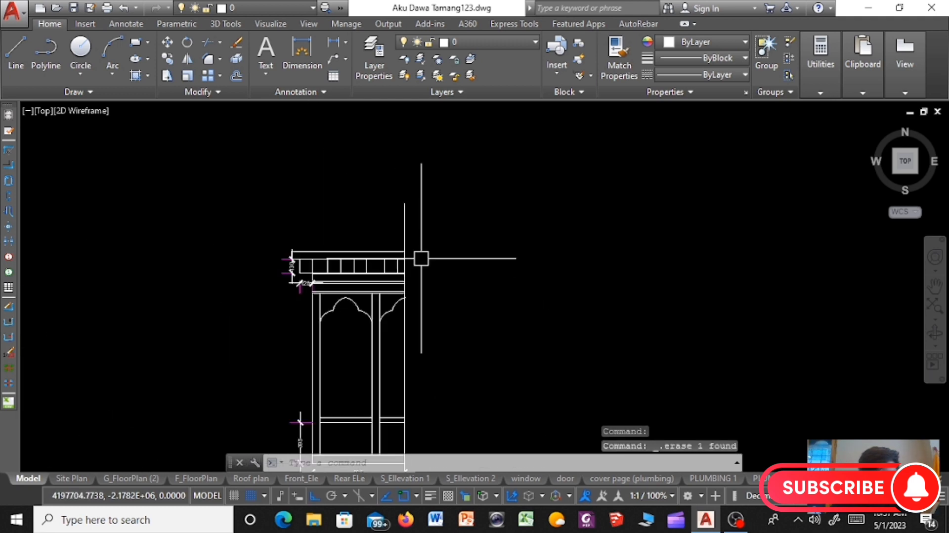
scroll(422, 258, "down", 2)
scroll(408, 292, "up", 1)
scroll(416, 312, "up", 3)
scroll(419, 308, "up", 3)
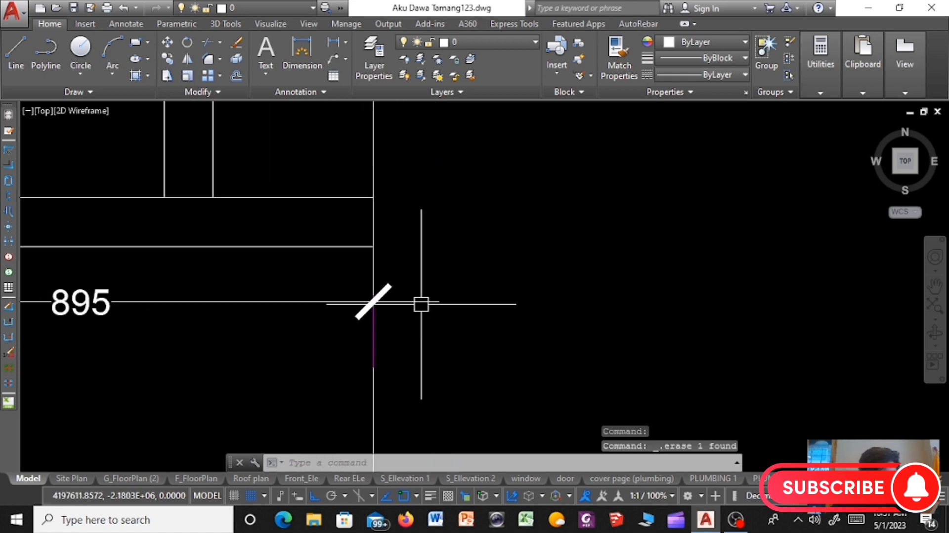
scroll(422, 304, "down", 2)
scroll(421, 304, "down", 1)
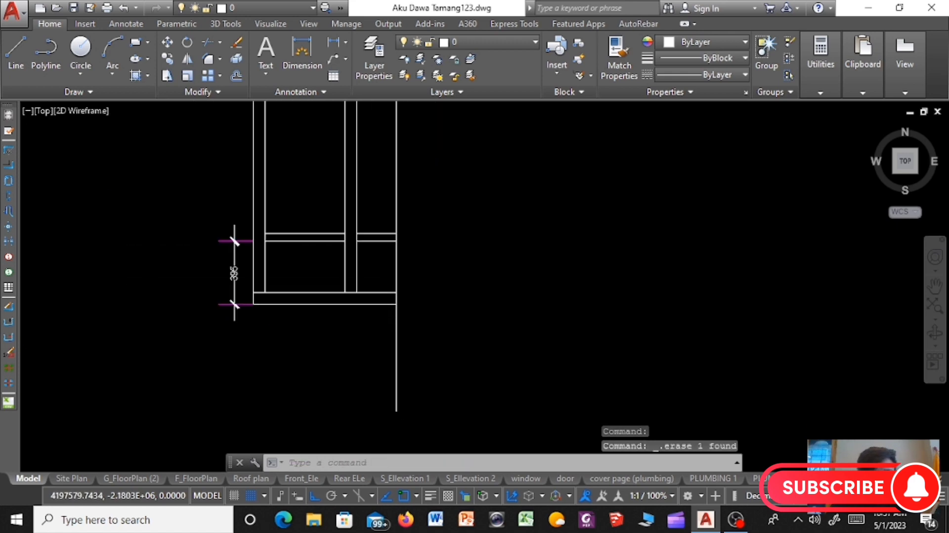
scroll(419, 269, "down", 2)
left_click_drag(433, 170, 421, 384)
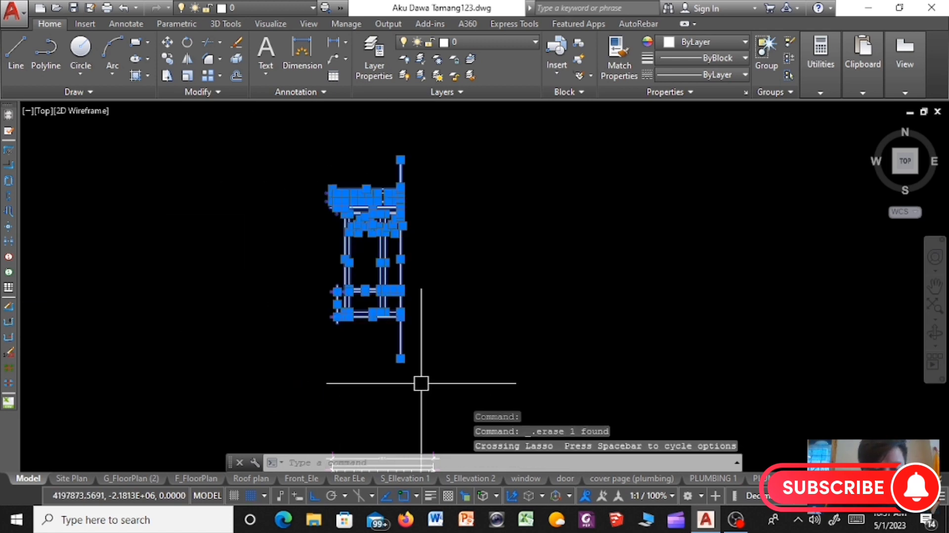
Step: Mirror the half-window about its vertical edge with MIRROR, keeping the original half
type("mi")
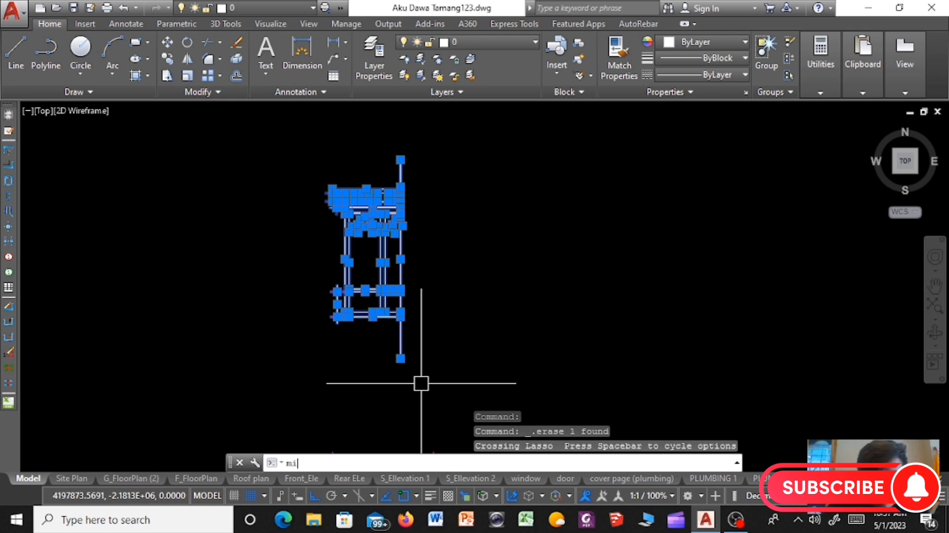
key("Return")
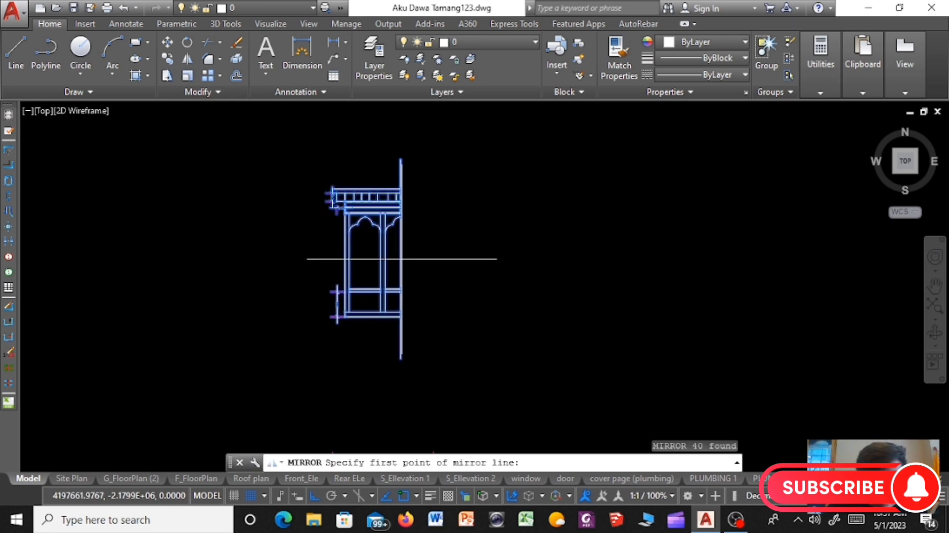
left_click(400, 171)
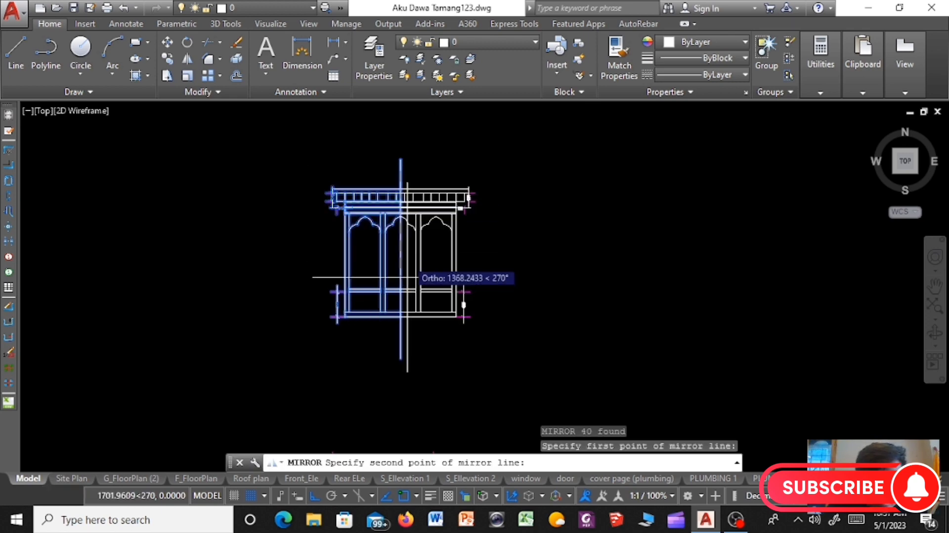
scroll(406, 338, "up", 2)
scroll(407, 338, "up", 3)
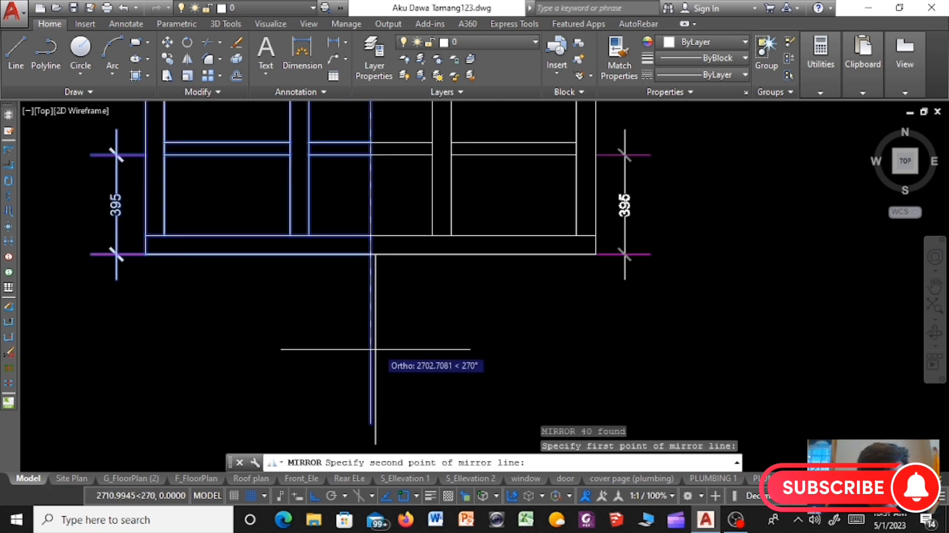
left_click(371, 352)
key("Return")
scroll(371, 352, "down", 4)
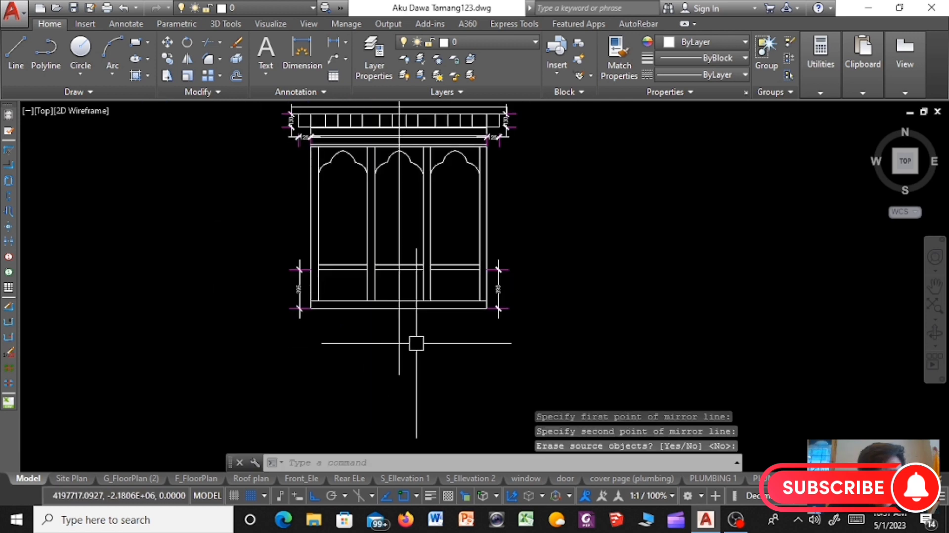
Step: Delete the duplicate overlapping centre line
key("Escape")
left_click(398, 355)
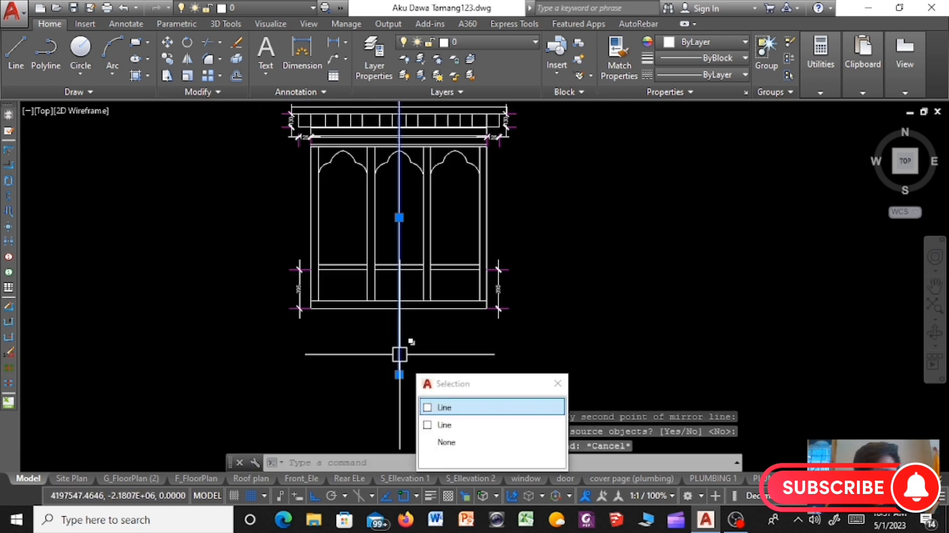
key("Delete")
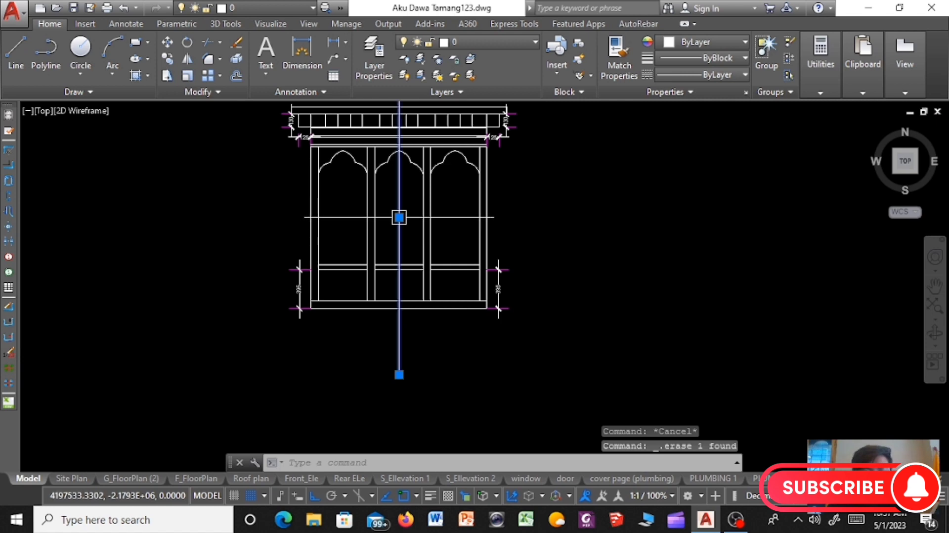
key("Escape")
Step: Delete the remaining overlapping centre lines from the three-leaf window
scroll(390, 273, "down", 2)
scroll(388, 178, "up", 3)
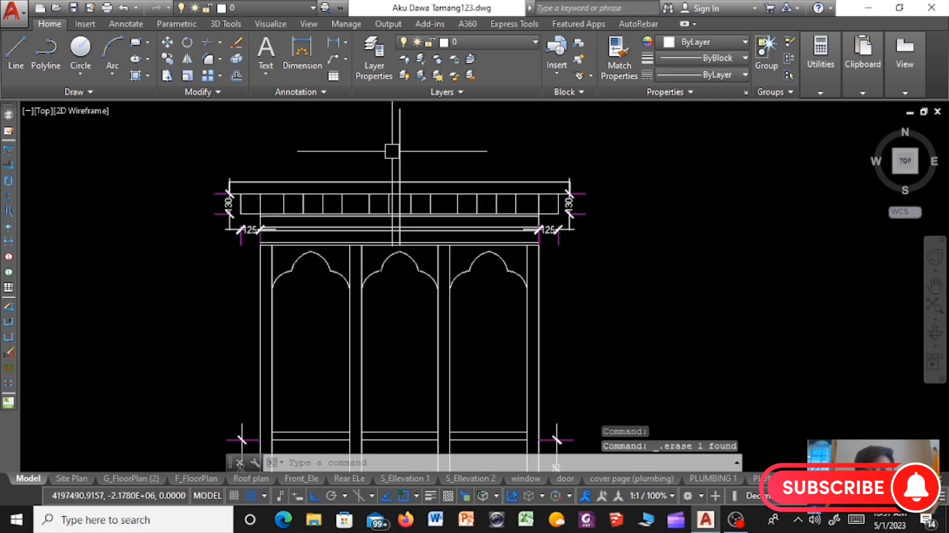
left_click(398, 141)
key("Delete")
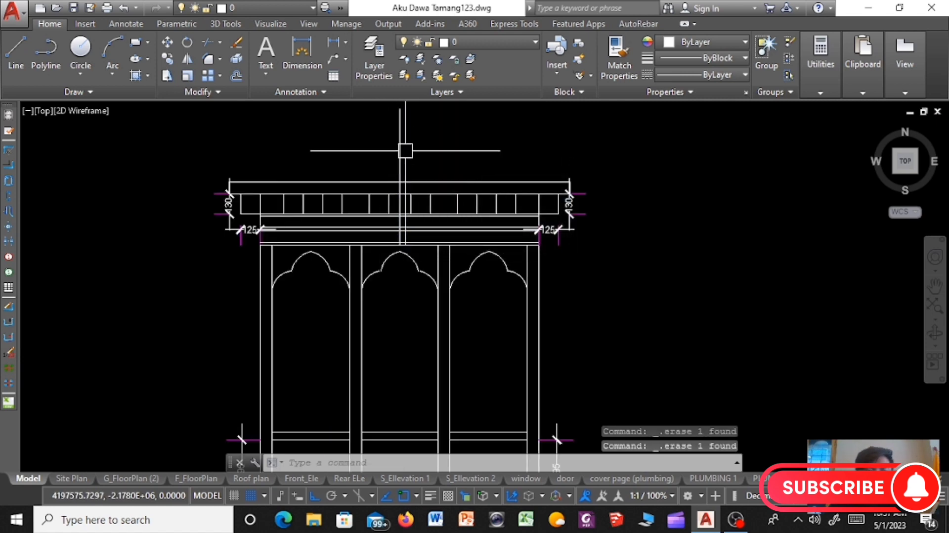
left_click(404, 149)
key("Delete")
Step: Delete the right-edge line from the two-leaf copy above
scroll(371, 193, "down", 4)
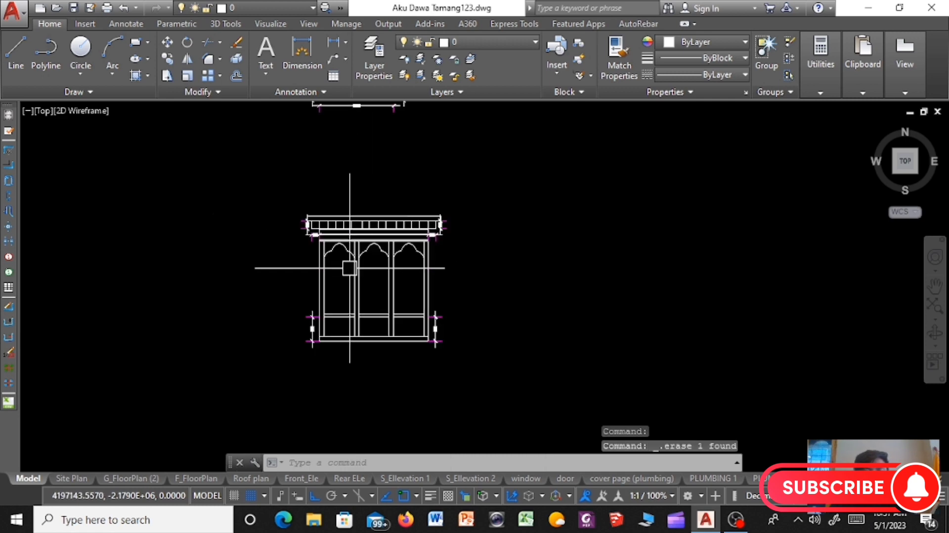
scroll(397, 328, "down", 3)
scroll(391, 238, "up", 3)
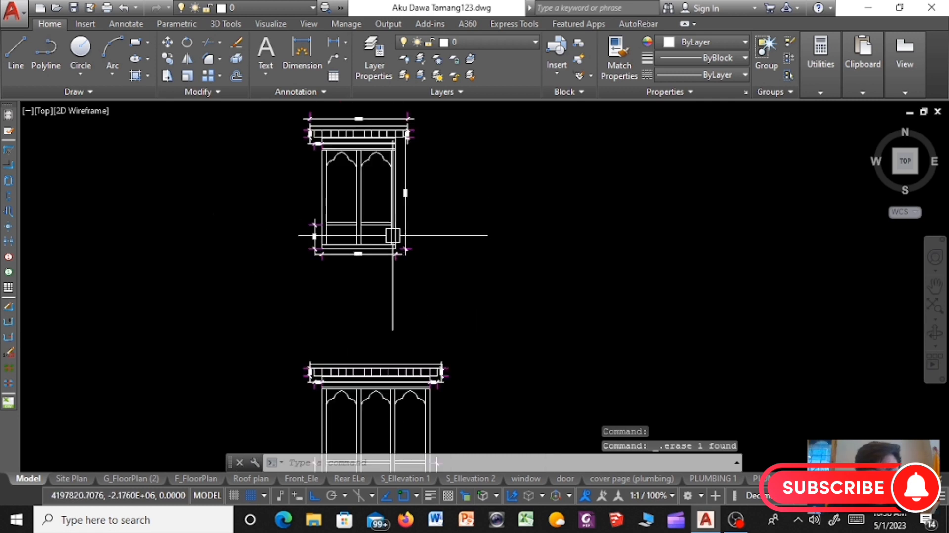
scroll(392, 237, "down", 3)
middle_click_drag(390, 238, 391, 183)
scroll(389, 277, "up", 2)
scroll(376, 307, "down", 3)
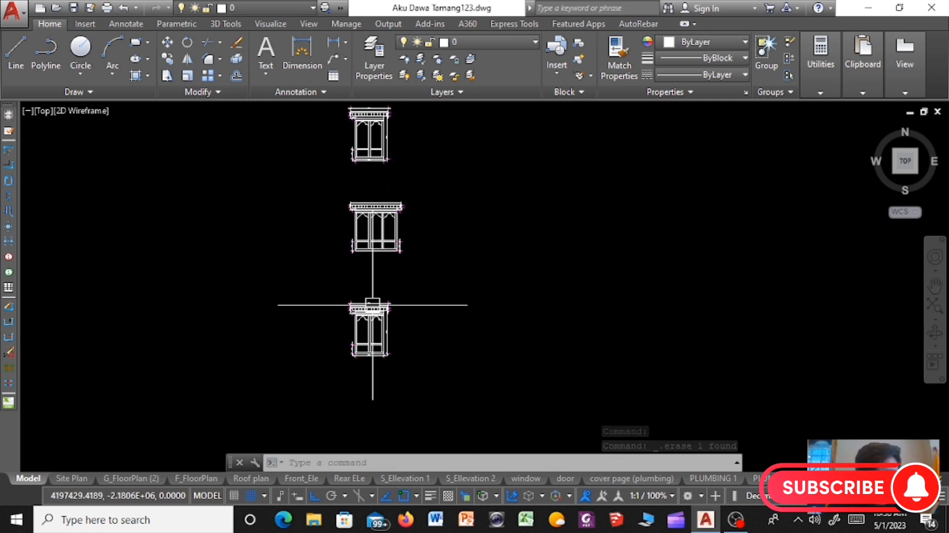
scroll(370, 347, "up", 1)
scroll(407, 295, "up", 4)
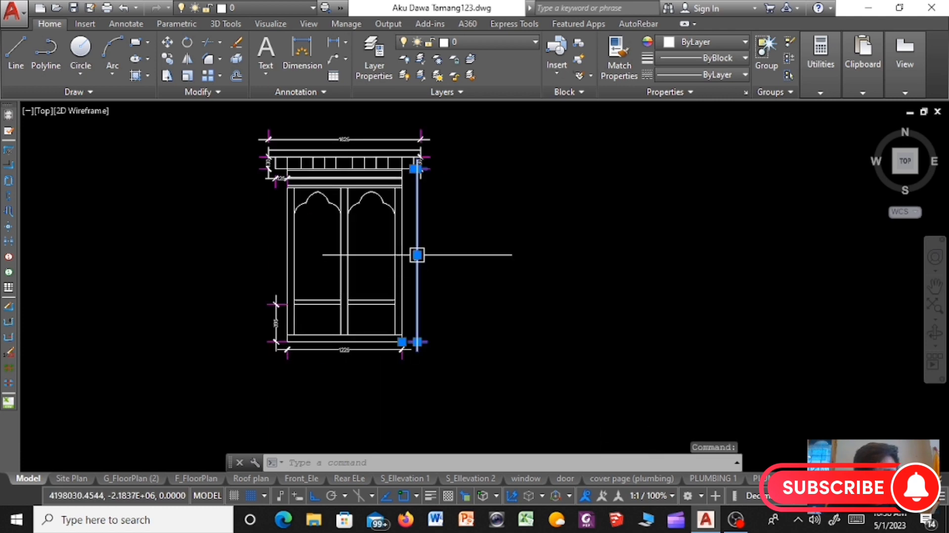
key("Delete")
scroll(417, 143, "up", 3)
scroll(419, 129, "up", 2)
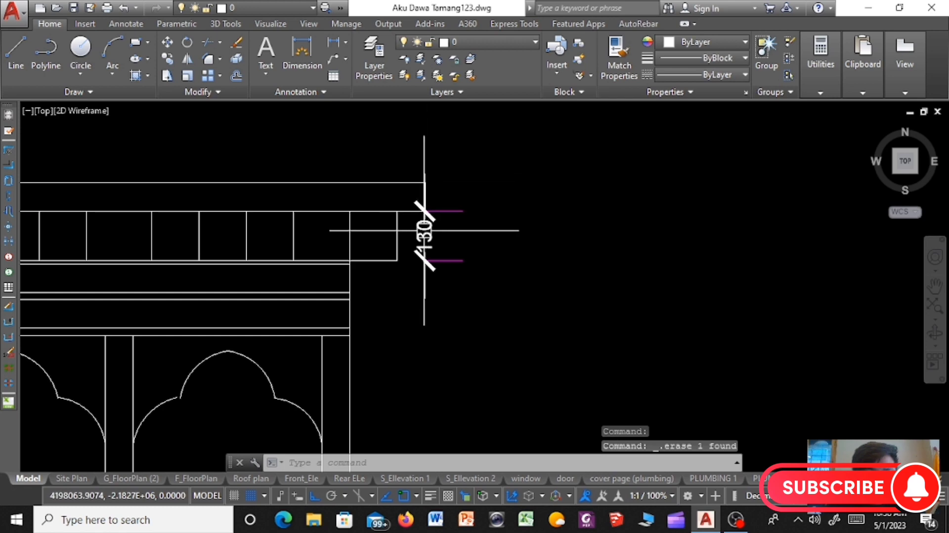
Step: Delete the 130 dimension and draw a vertical line up from the cornice corner
key("Delete")
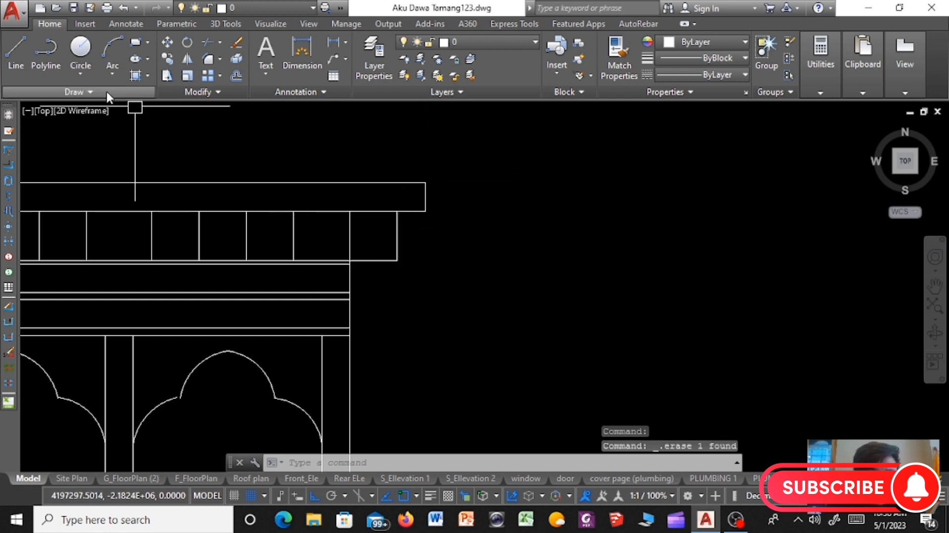
left_click(16, 49)
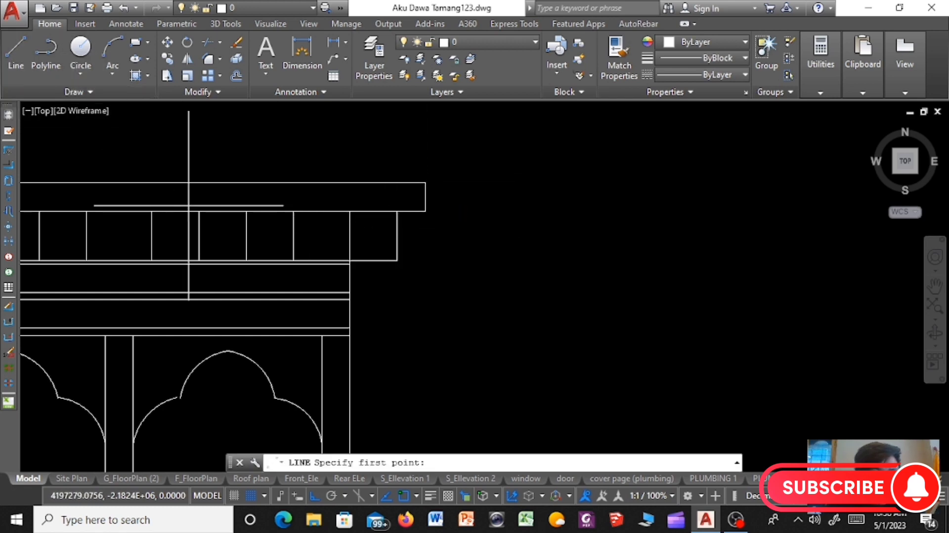
left_click(350, 259)
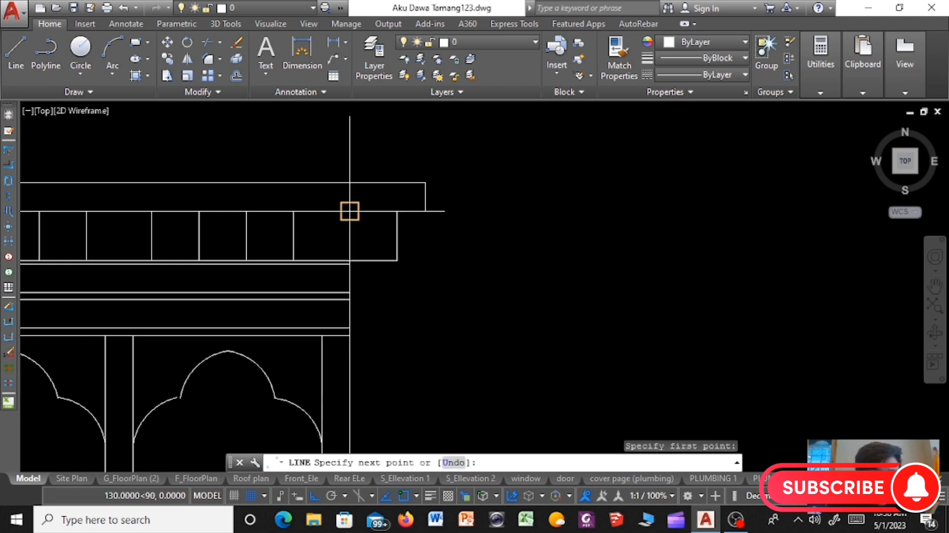
left_click(349, 131)
key("Return")
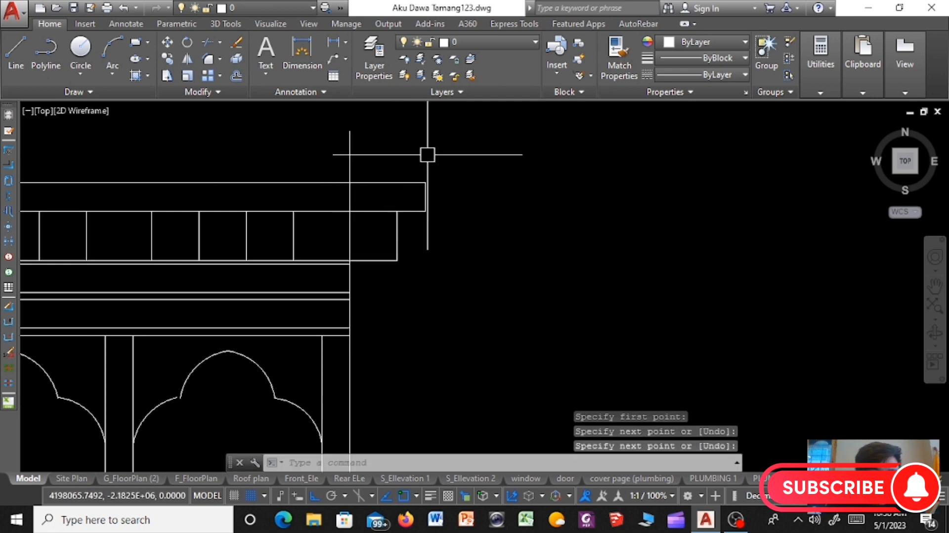
Step: Trim the top cornice line at the new vertical line and delete the stepped leftover pieces
type("trim")
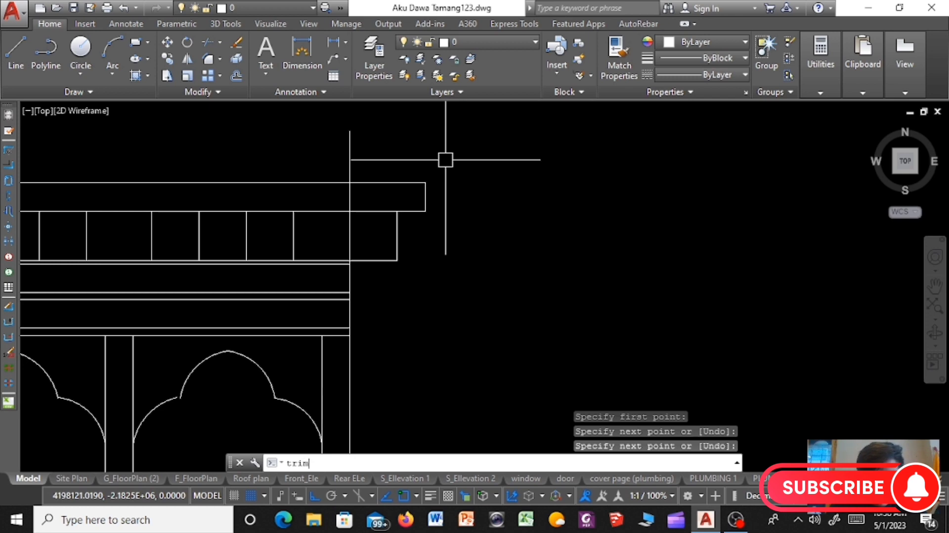
key("Return")
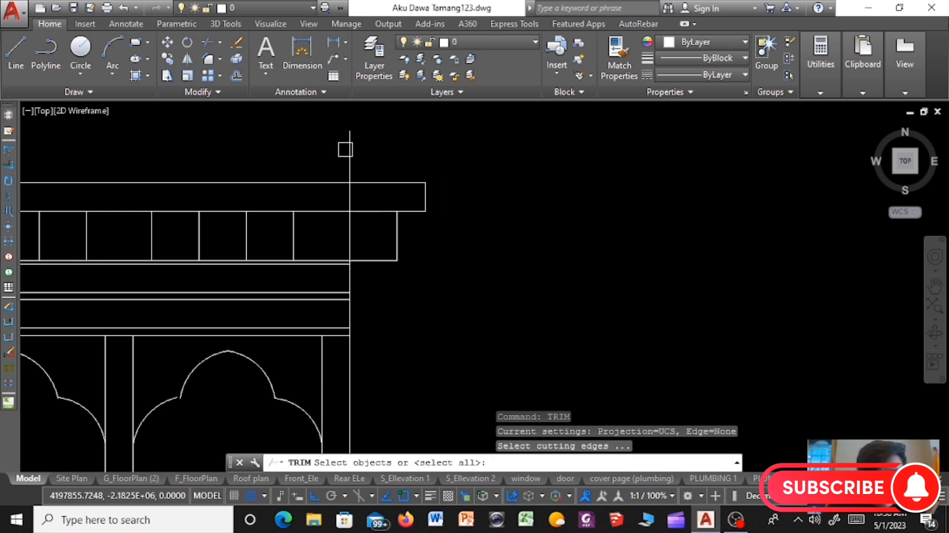
left_click(345, 149)
key("Return")
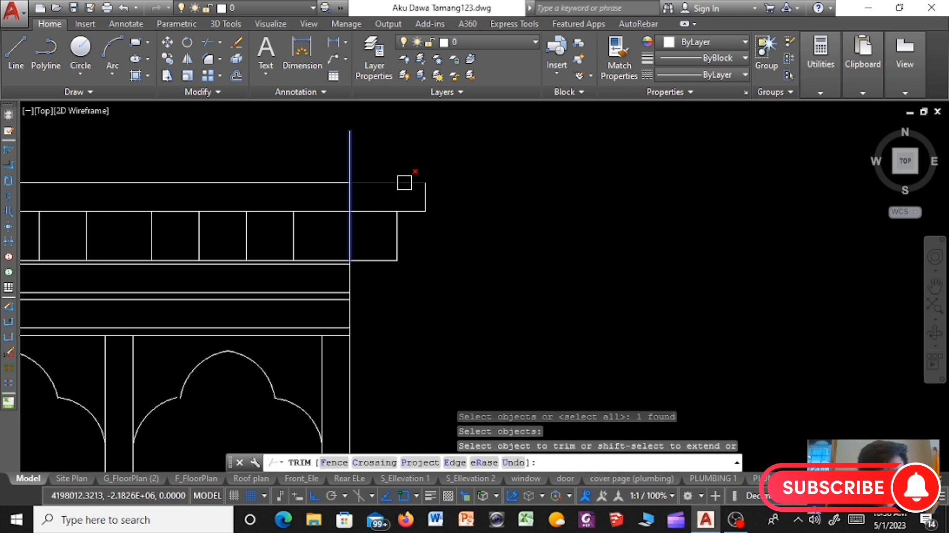
left_click(404, 182)
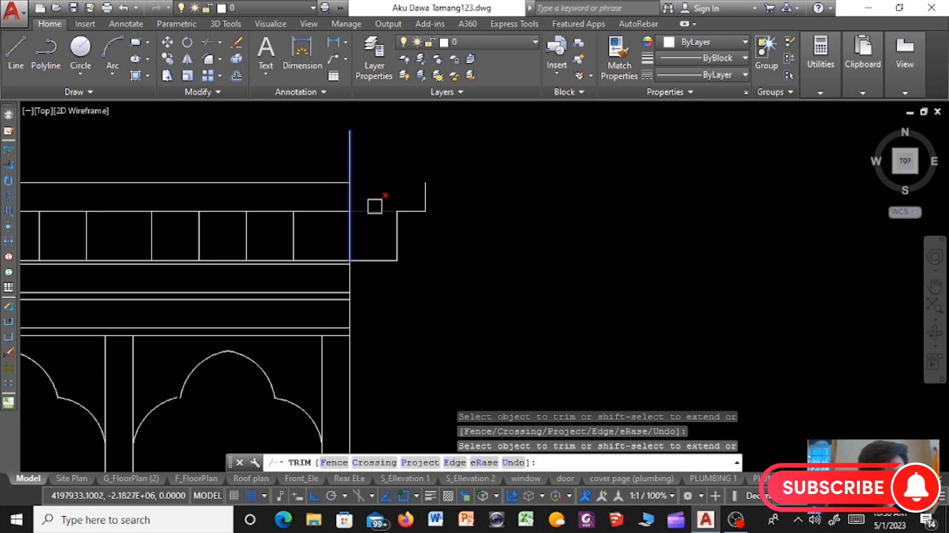
left_click(371, 254)
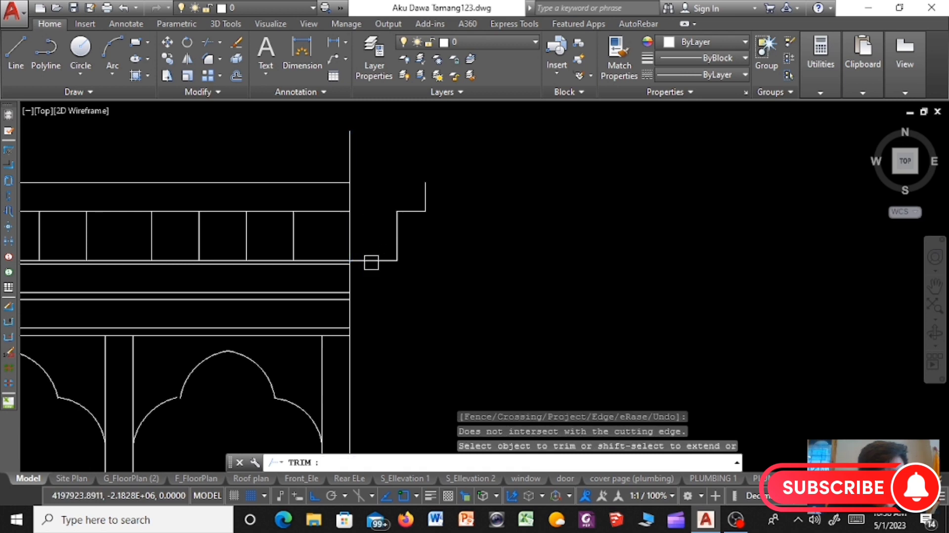
key("Escape")
left_click(371, 261)
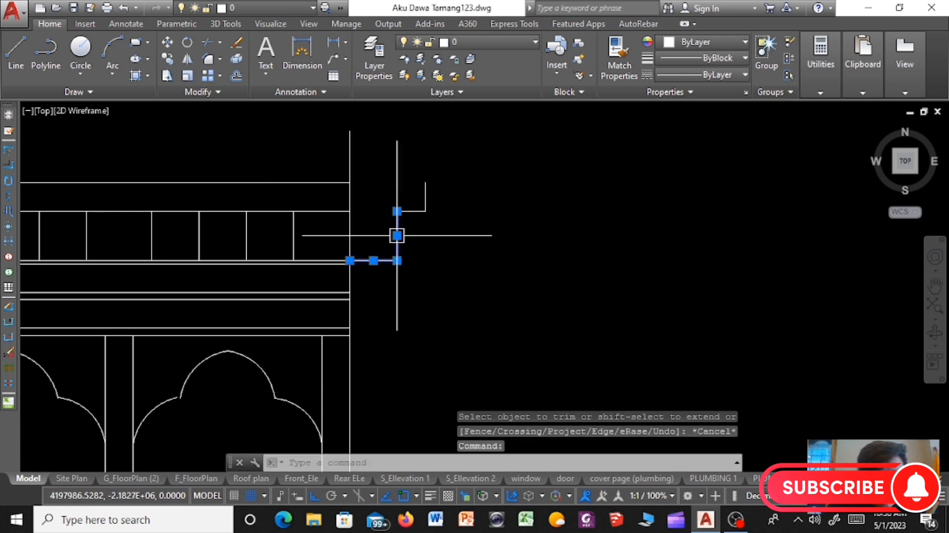
left_click(411, 211)
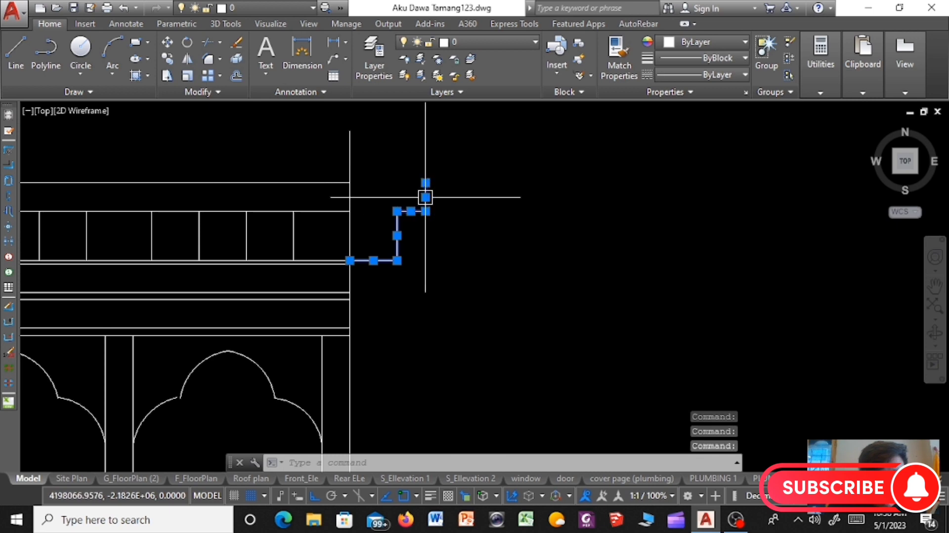
key("Delete")
scroll(402, 174, "down", 4)
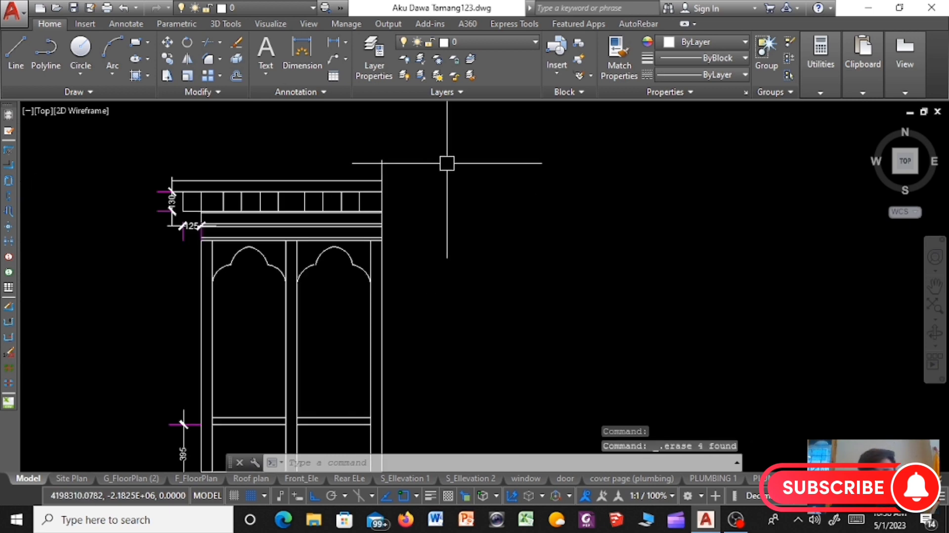
Step: Select the whole two-leaf window and begin copying it from its corner, then cancel the copy
left_click_drag(446, 163, 113, 314)
scroll(106, 212, "down", 3)
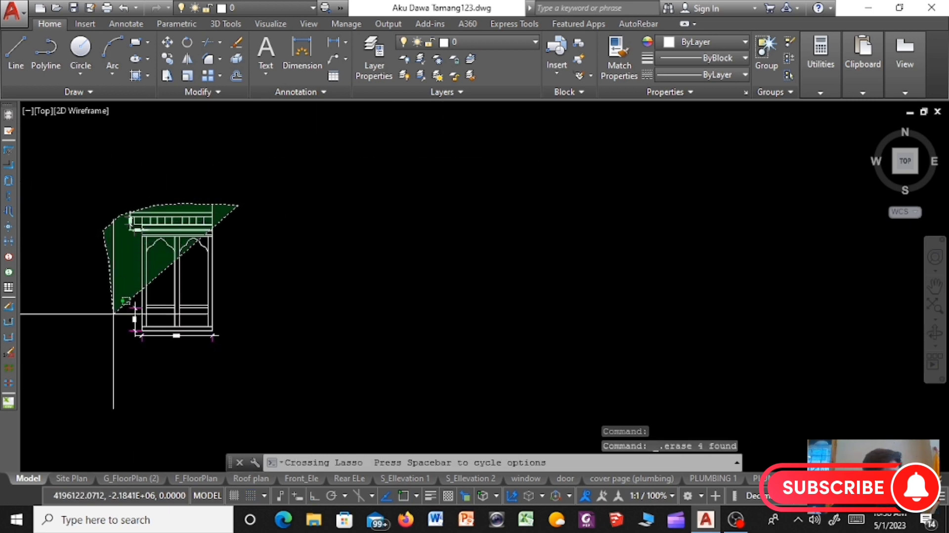
left_click_drag(113, 314, 256, 350)
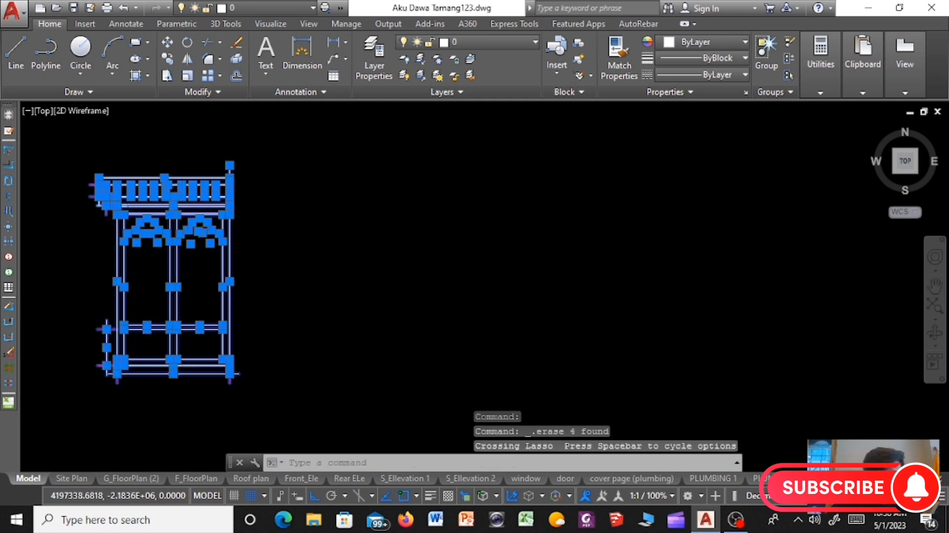
scroll(181, 272, "up", 2)
type("copy")
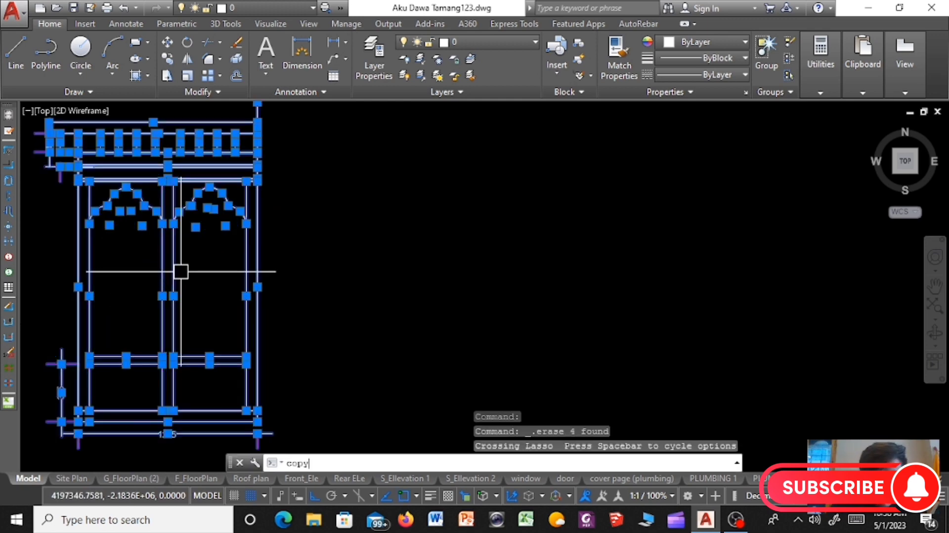
key("Return")
scroll(176, 269, "down", 2)
scroll(174, 170, "up", 2)
scroll(173, 170, "up", 3)
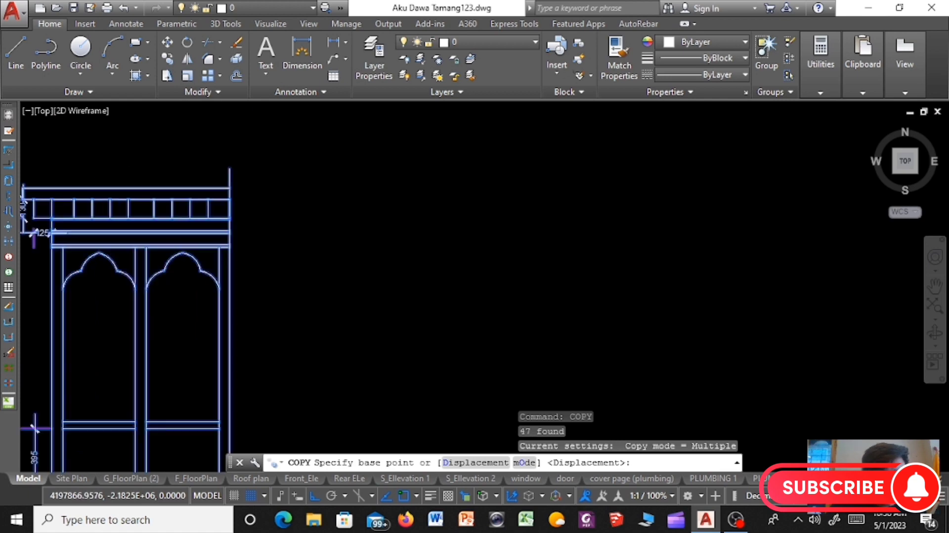
scroll(230, 171, "up", 2)
left_click(233, 172)
scroll(254, 148, "down", 2)
scroll(254, 148, "down", 2)
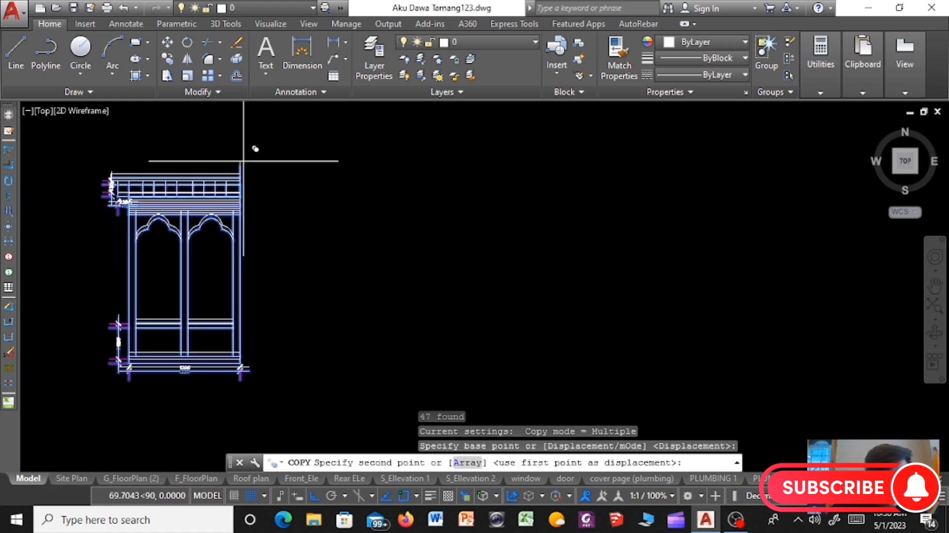
key("Escape")
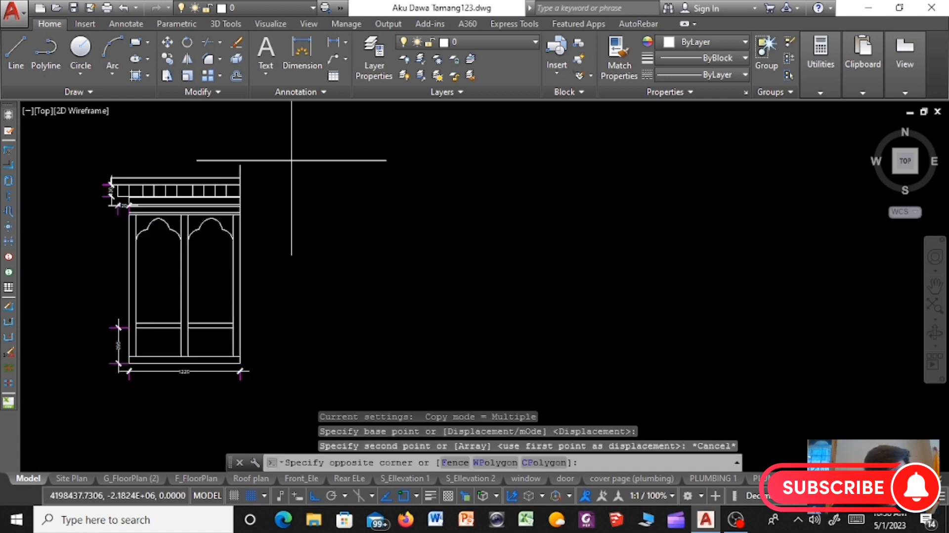
Step: Mirror the reselected window across its vertical right edge, keeping the original
mouse_move(292, 160)
left_mouse_down()
mouse_move(95, 447)
mouse_move(257, 388)
left_mouse_up()
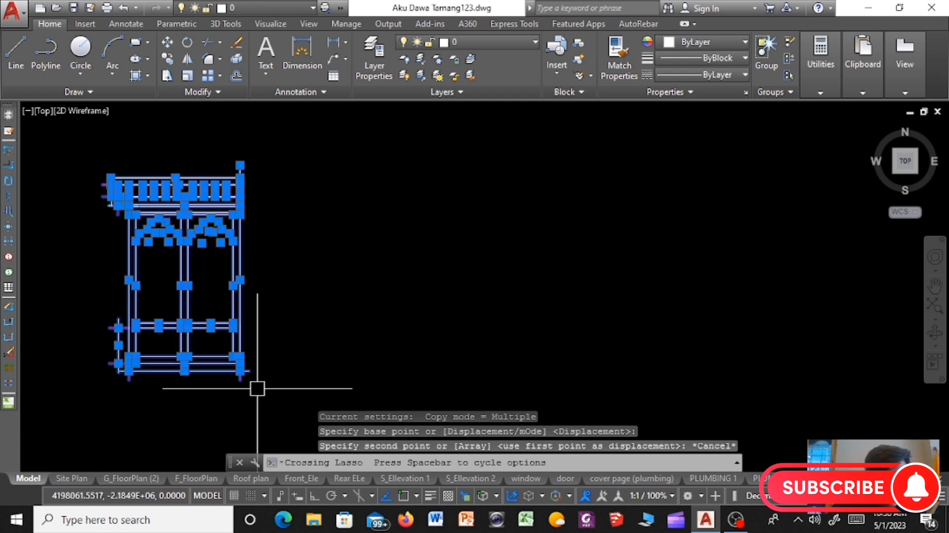
type("mi")
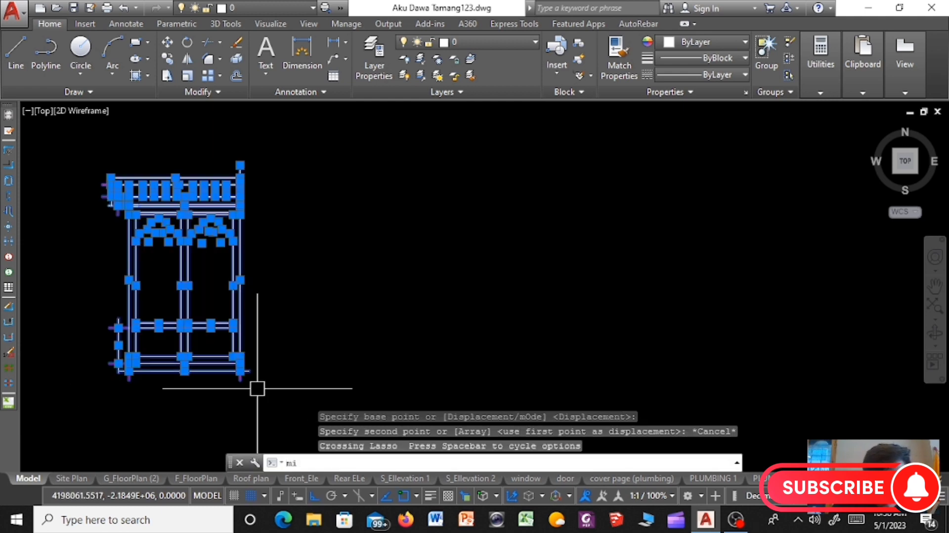
key("Return")
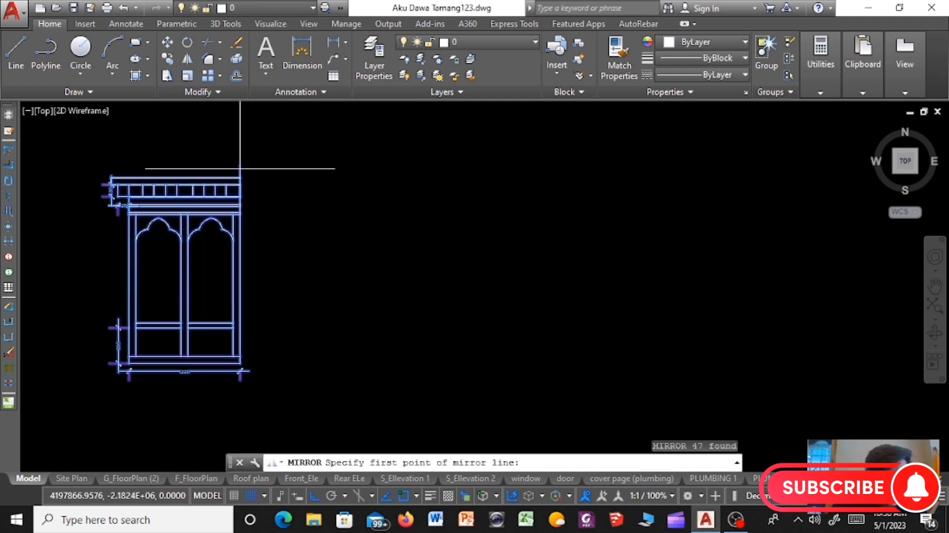
left_click(241, 166)
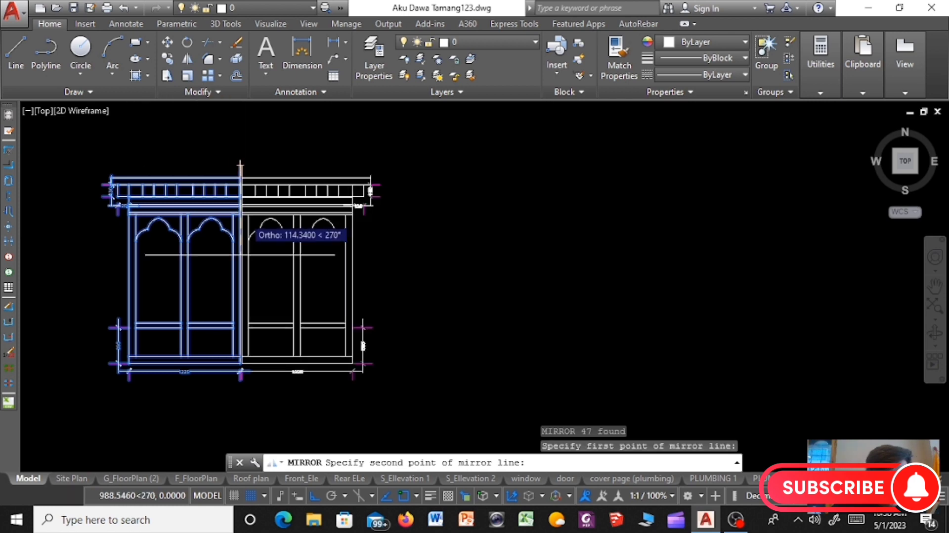
left_click(240, 372)
key("Return")
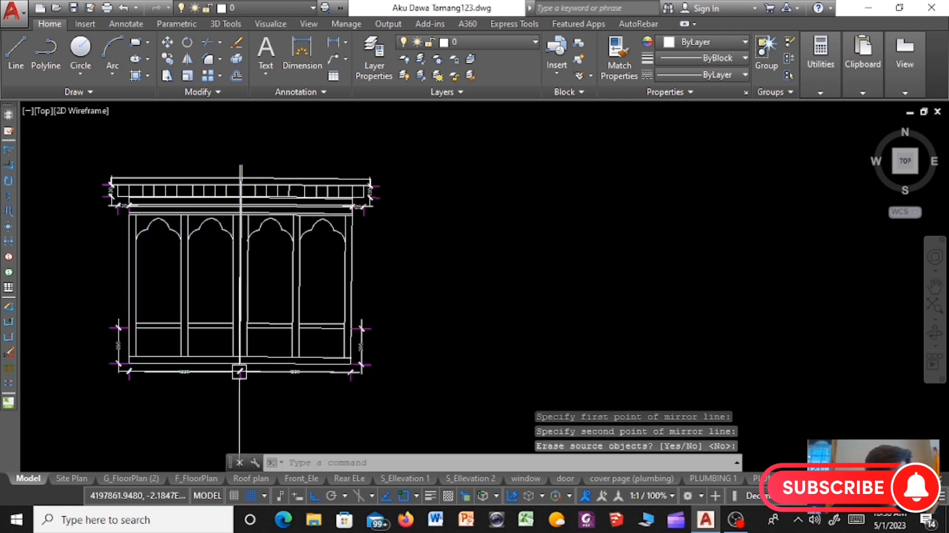
scroll(234, 331, "down", 2)
scroll(255, 263, "down", 4)
scroll(277, 208, "down", 1)
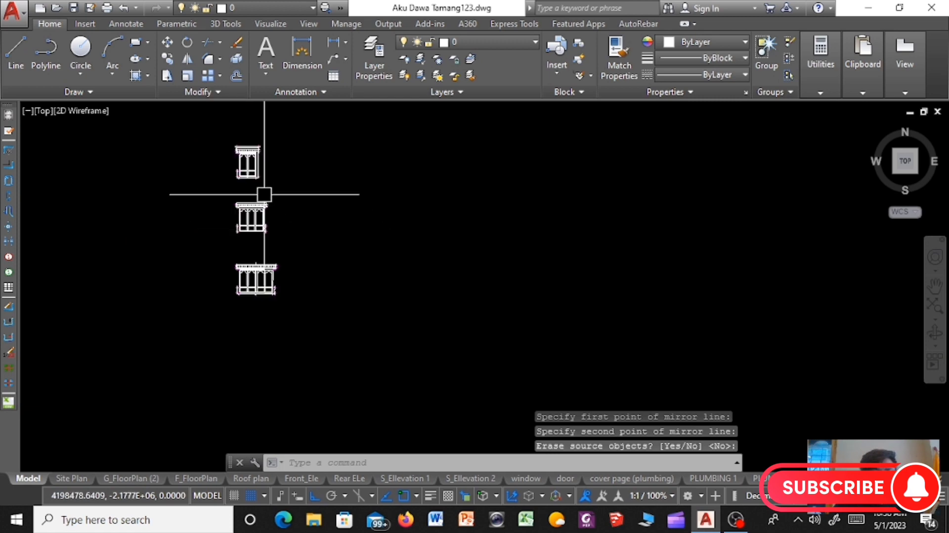
scroll(250, 170, "up", 3)
scroll(259, 165, "up", 2)
scroll(244, 165, "up", 2)
scroll(243, 165, "down", 3)
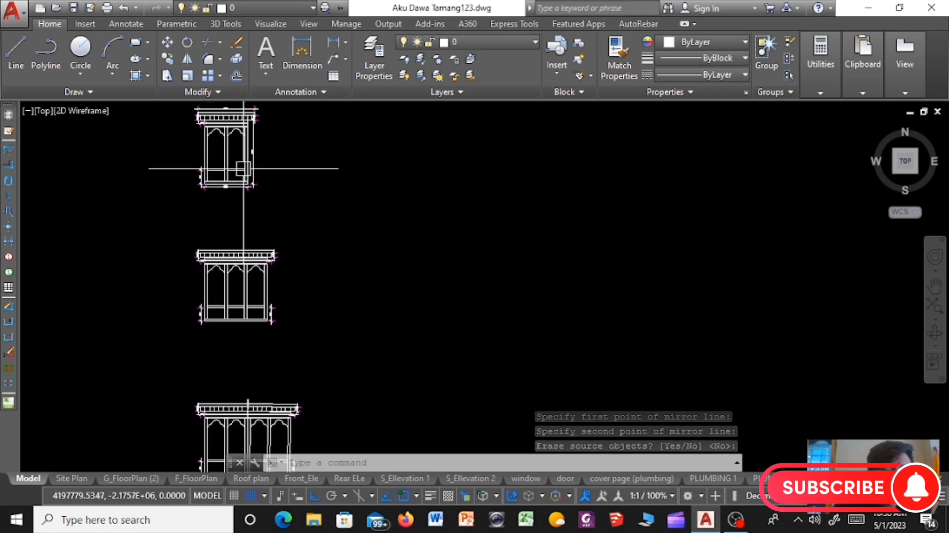
scroll(247, 265, "up", 2)
scroll(242, 254, "down", 4)
scroll(244, 325, "up", 3)
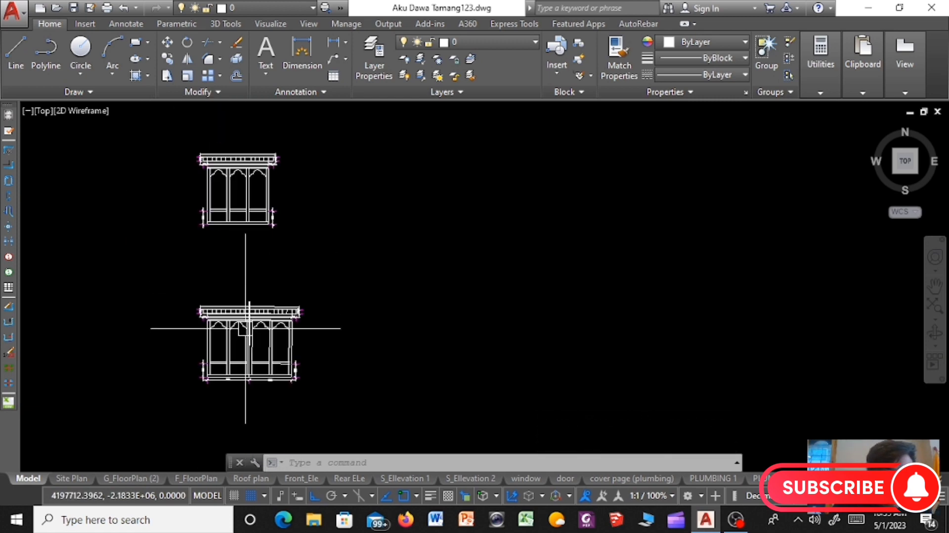
scroll(227, 297, "up", 2)
scroll(222, 312, "up", 5)
scroll(257, 265, "down", 2)
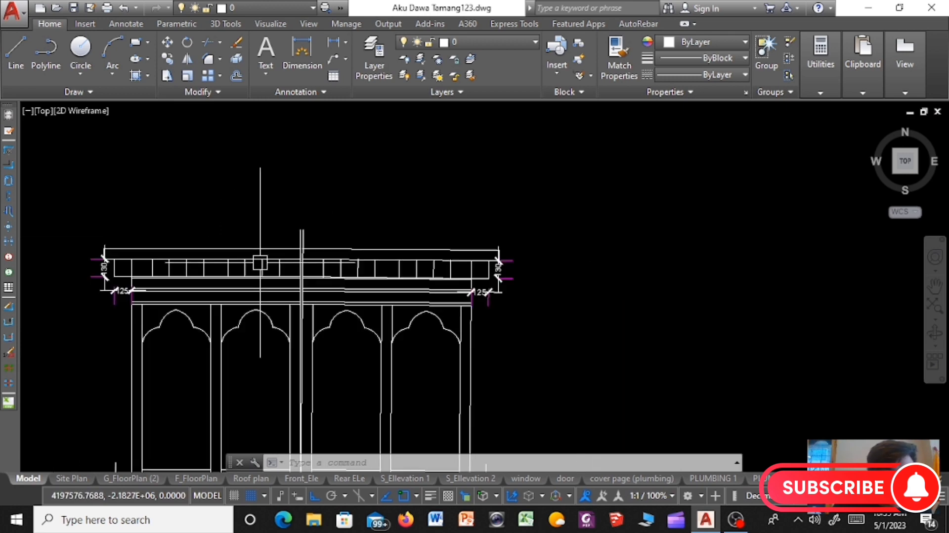
scroll(297, 277, "down", 2)
scroll(331, 273, "down", 4)
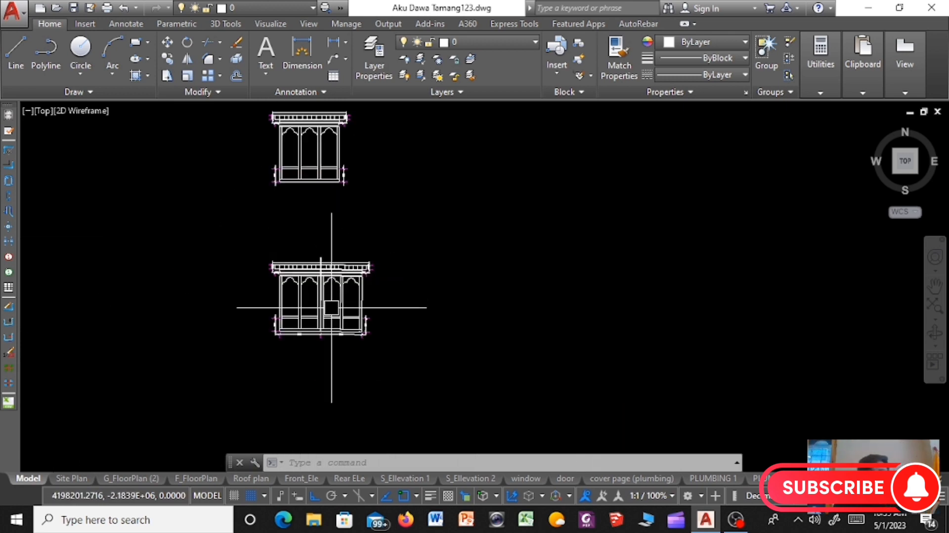
scroll(329, 292, "down", 3)
scroll(316, 257, "up", 3)
scroll(296, 223, "up", 2)
scroll(291, 266, "down", 1)
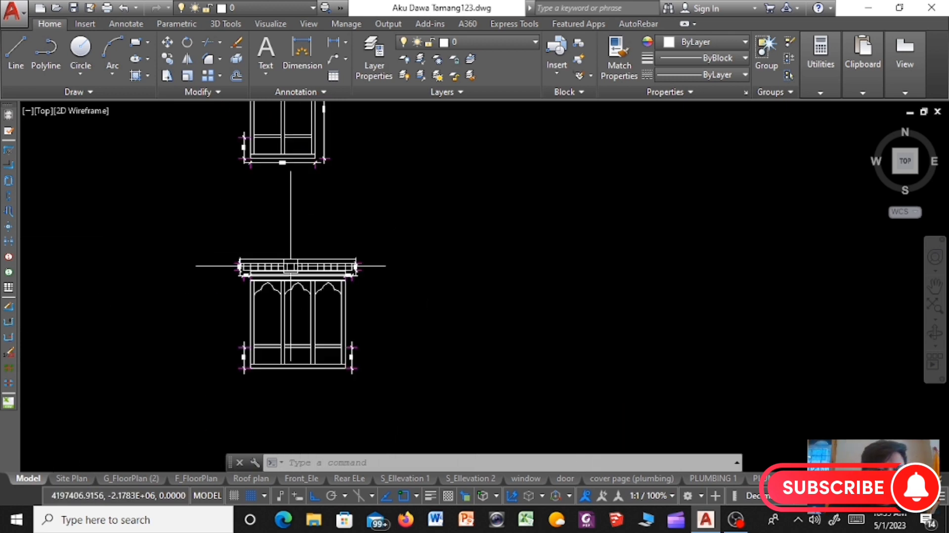
scroll(316, 266, "down", 2)
scroll(352, 277, "down", 2)
scroll(320, 191, "up", 4)
scroll(318, 191, "up", 1)
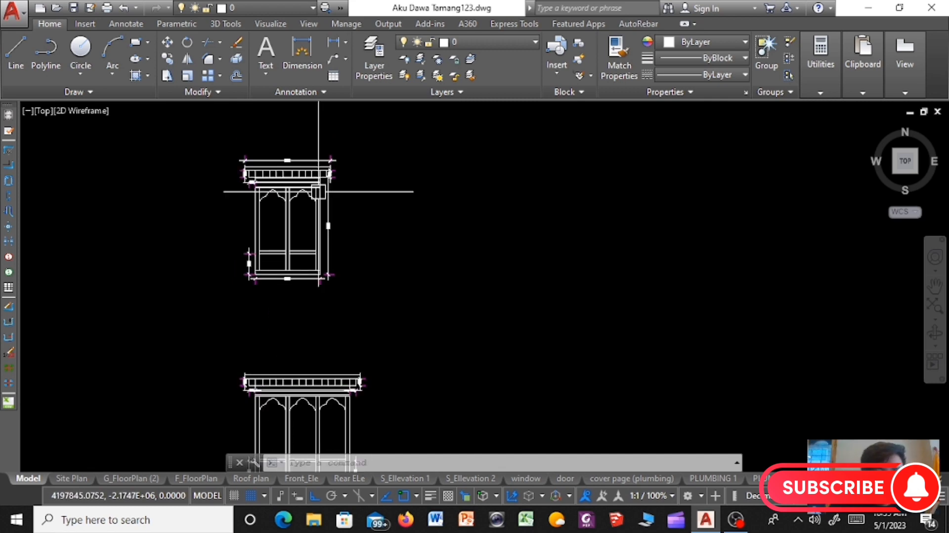
scroll(318, 192, "up", 3)
scroll(319, 191, "down", 2)
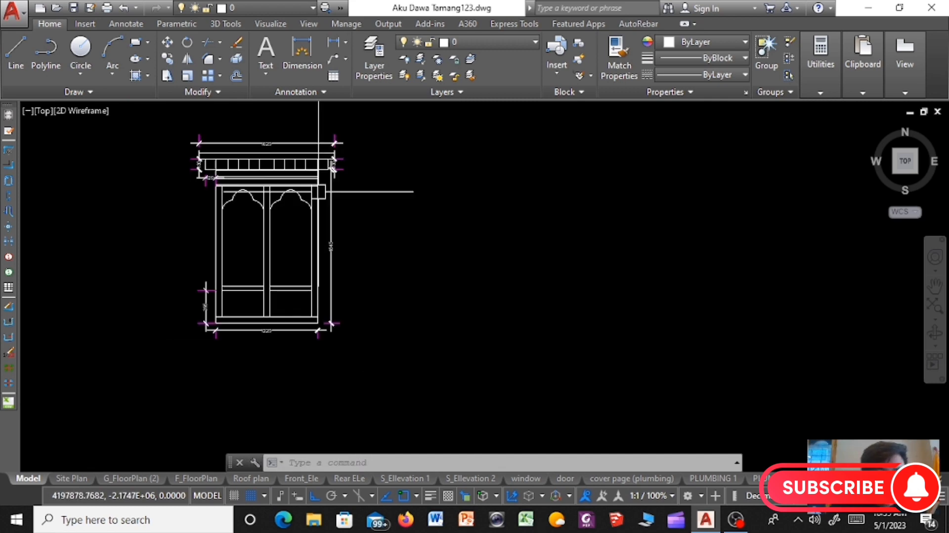
scroll(318, 191, "up", 2)
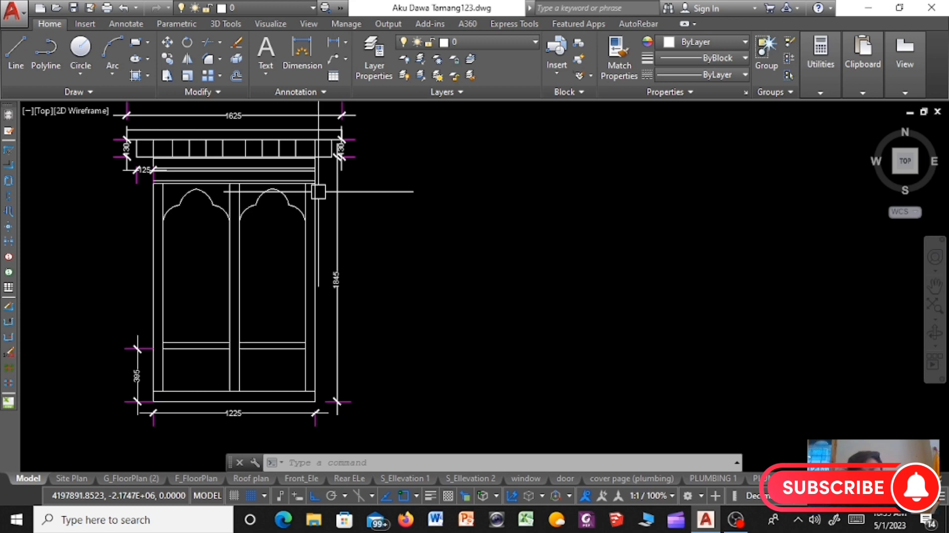
scroll(318, 191, "down", 1)
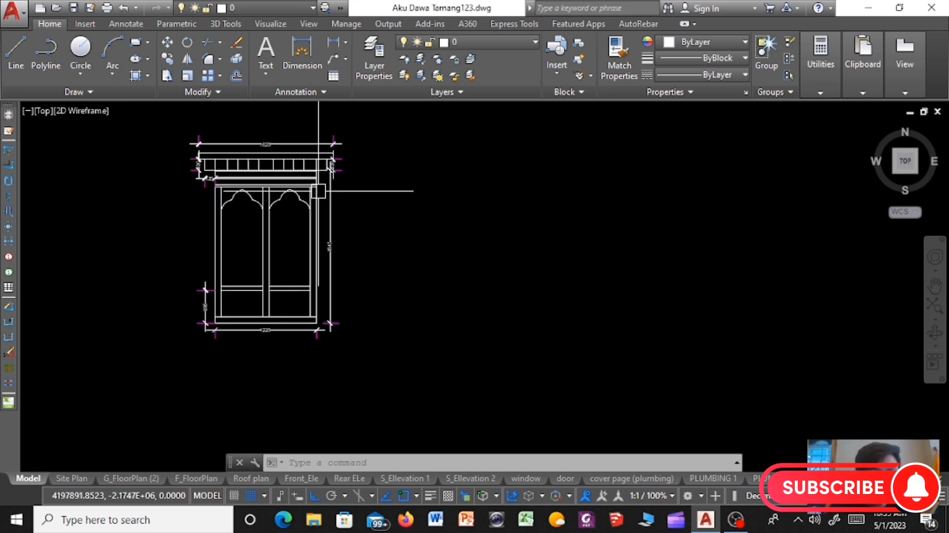
scroll(269, 168, "up", 3)
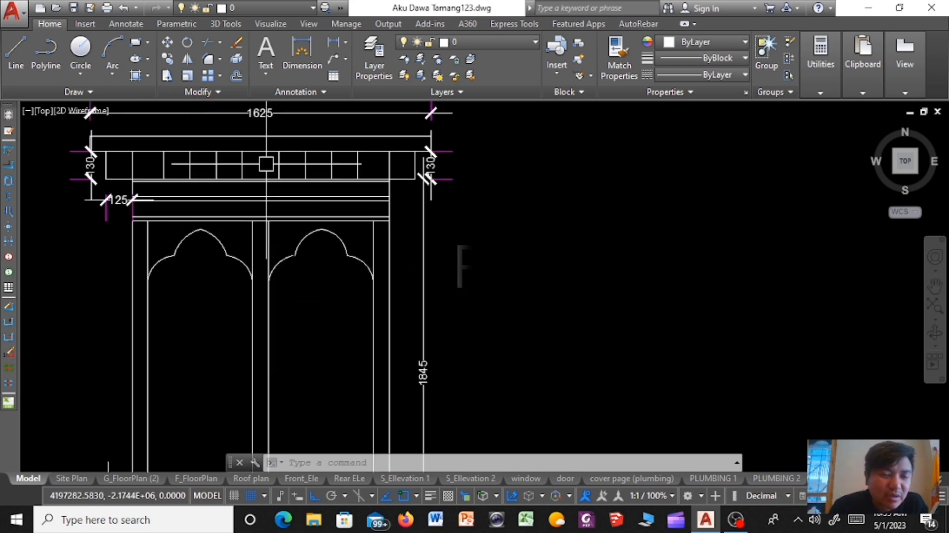
scroll(267, 164, "down", 1)
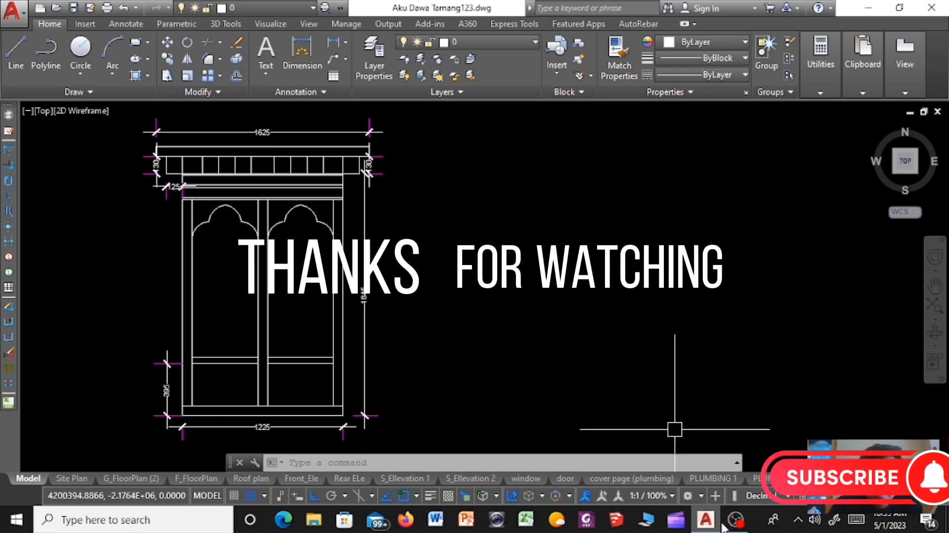